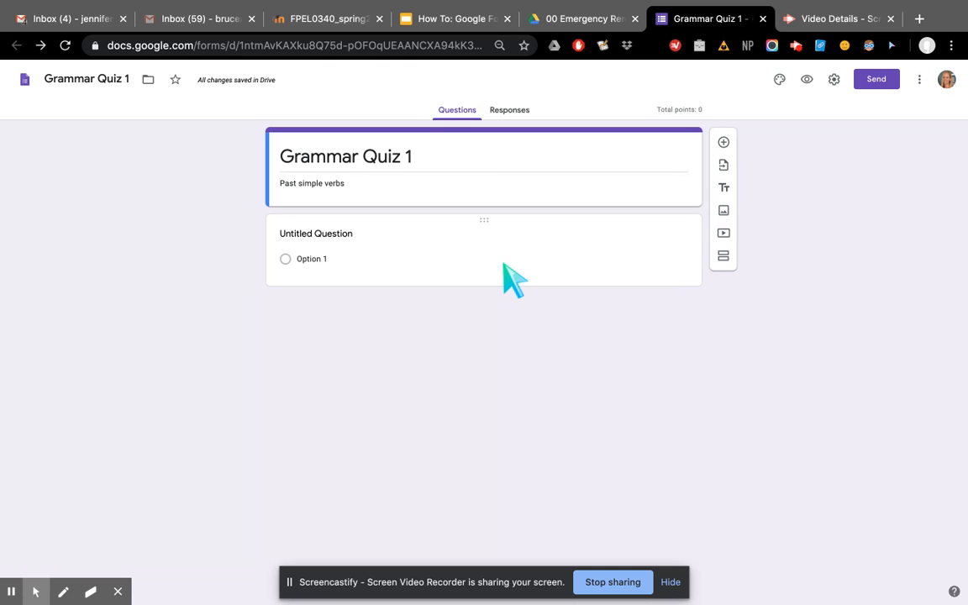
# Make the untitled question a required short-answer question reading "What's your name?" and check its answer key
pyautogui.click(507, 268)
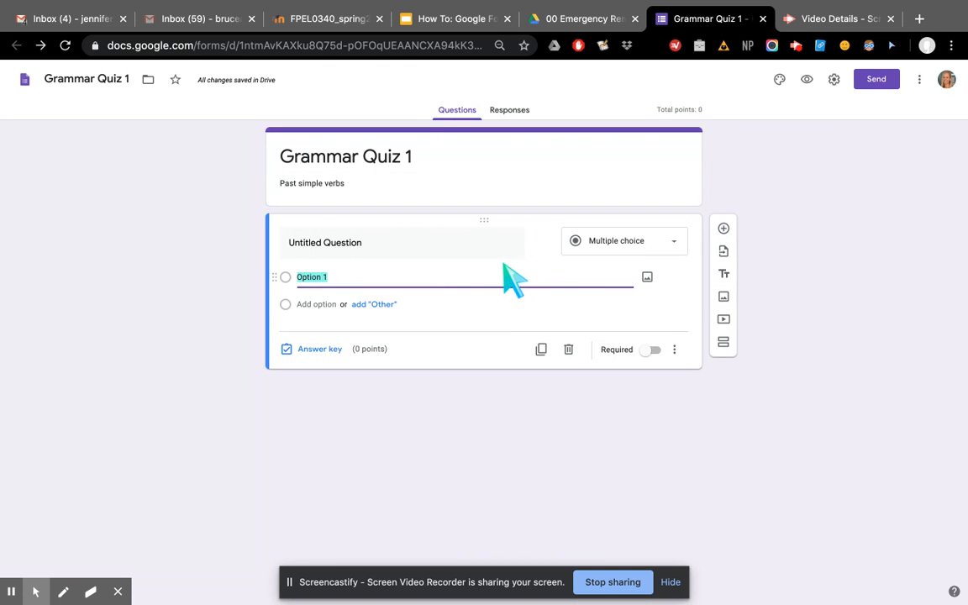
pyautogui.click(444, 247)
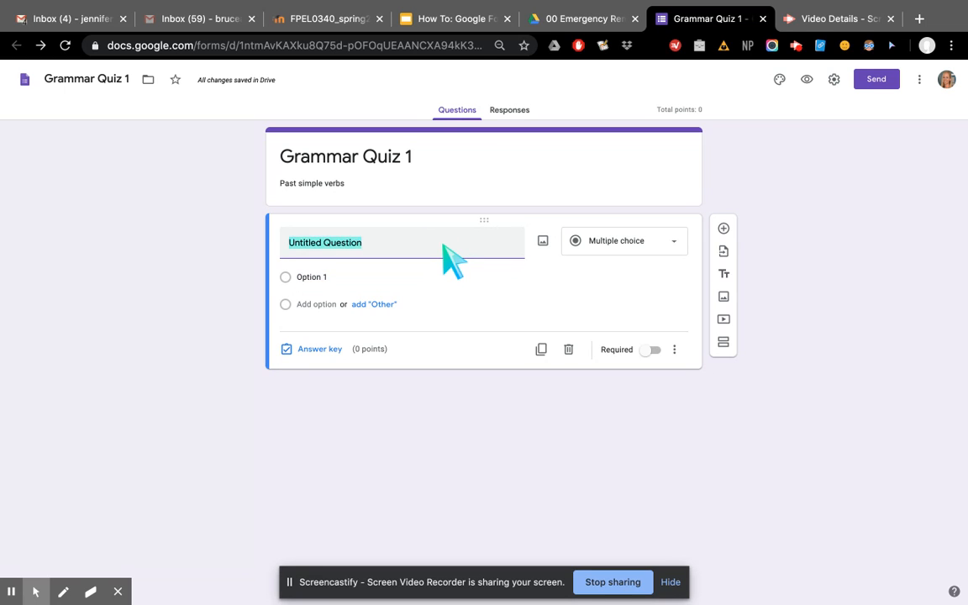
pyautogui.write("What's your name?")
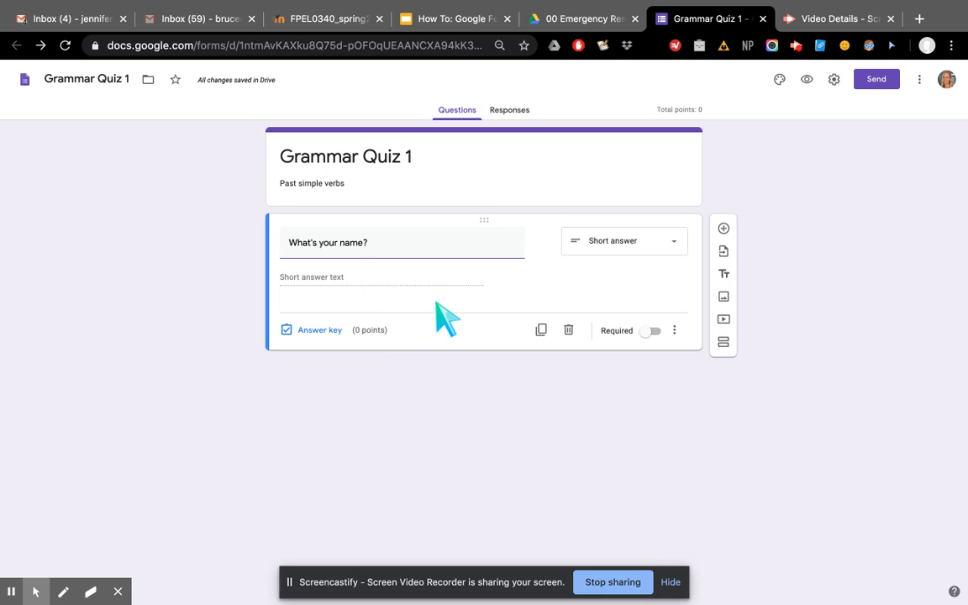
pyautogui.click(654, 332)
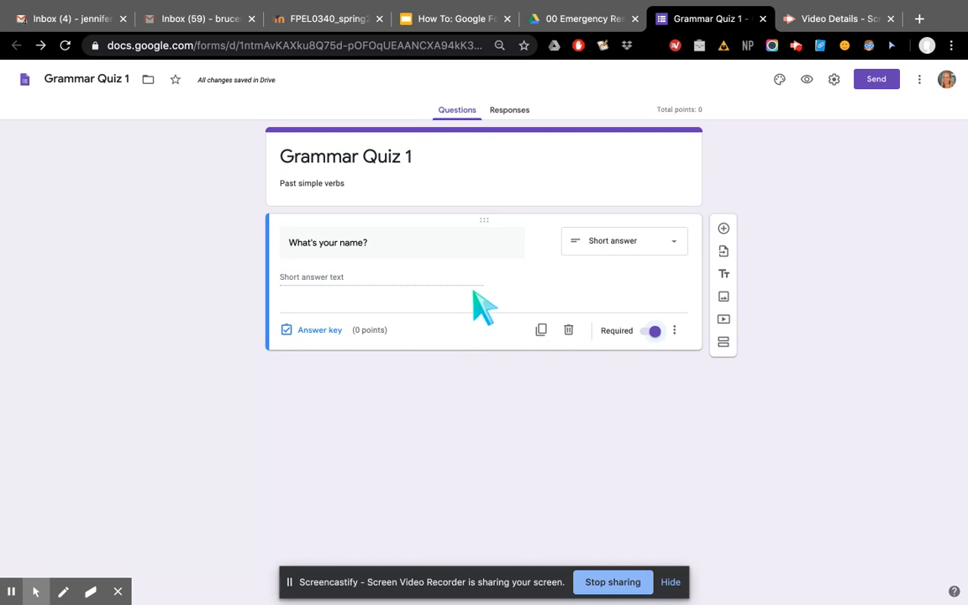
pyautogui.click(320, 336)
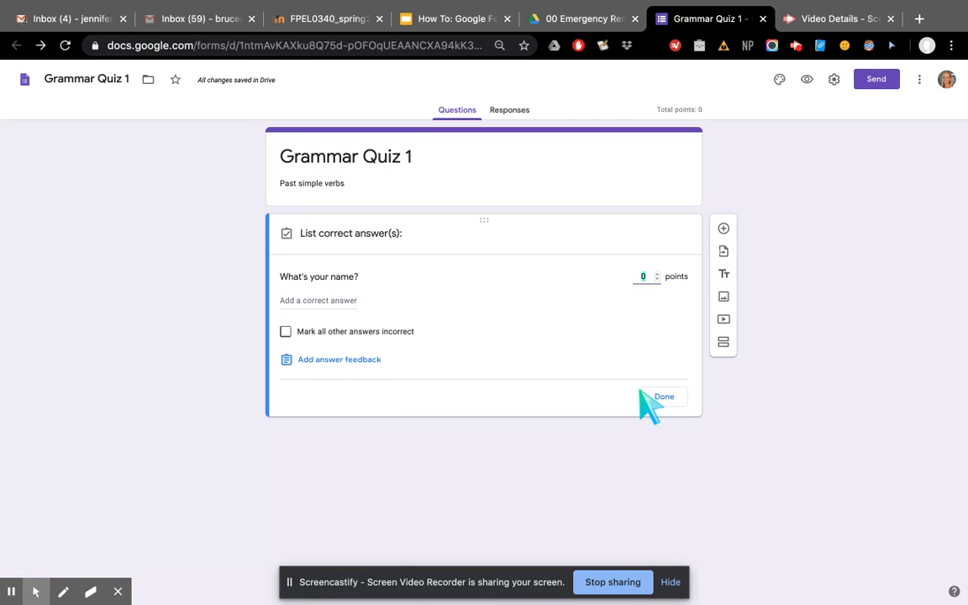
pyautogui.click(666, 398)
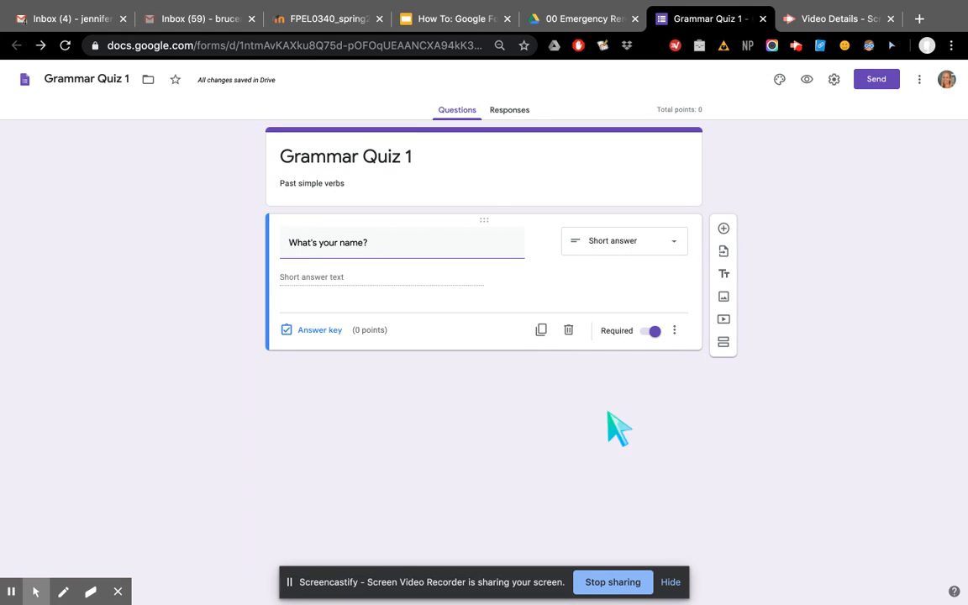
# Add a second short-answer question reading "What's your ID number?"
pyautogui.click(724, 229)
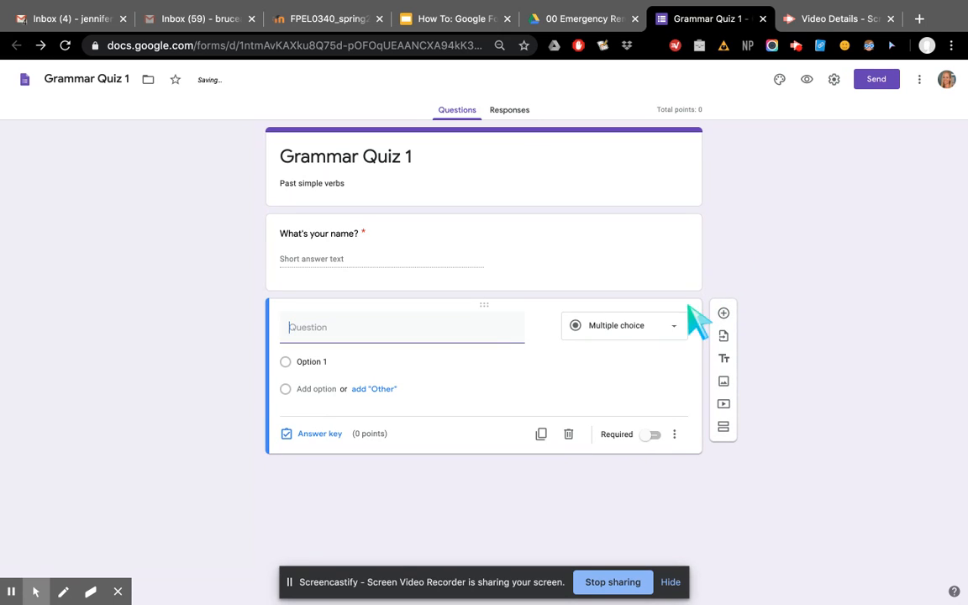
pyautogui.click(649, 325)
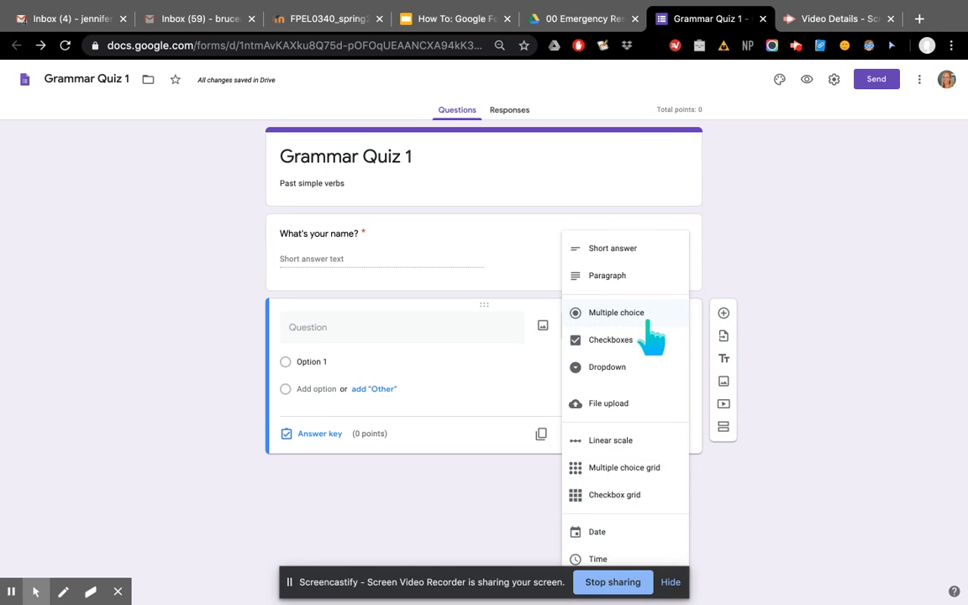
pyautogui.click(646, 246)
pyautogui.click(455, 336)
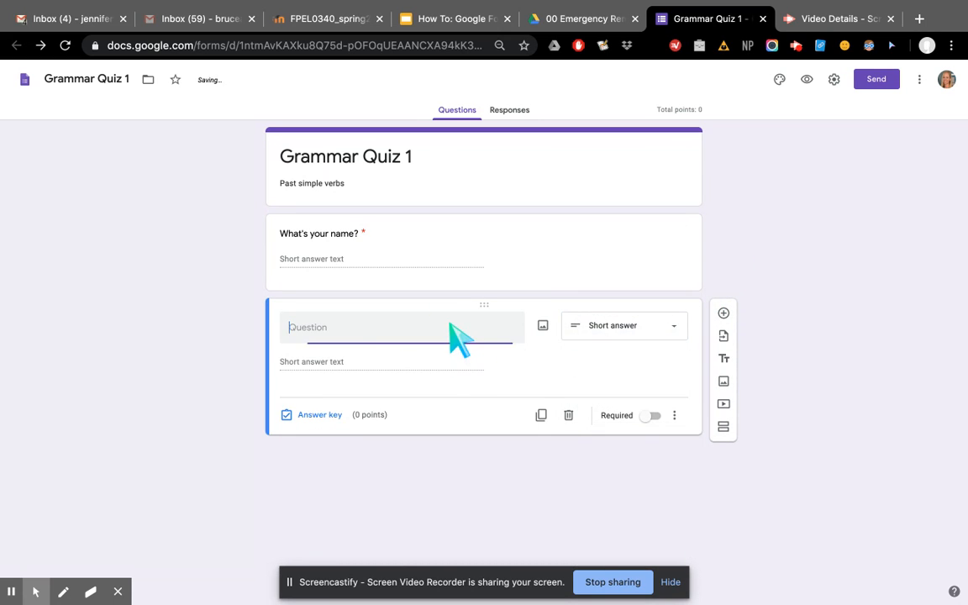
pyautogui.write("What's your ID number?")
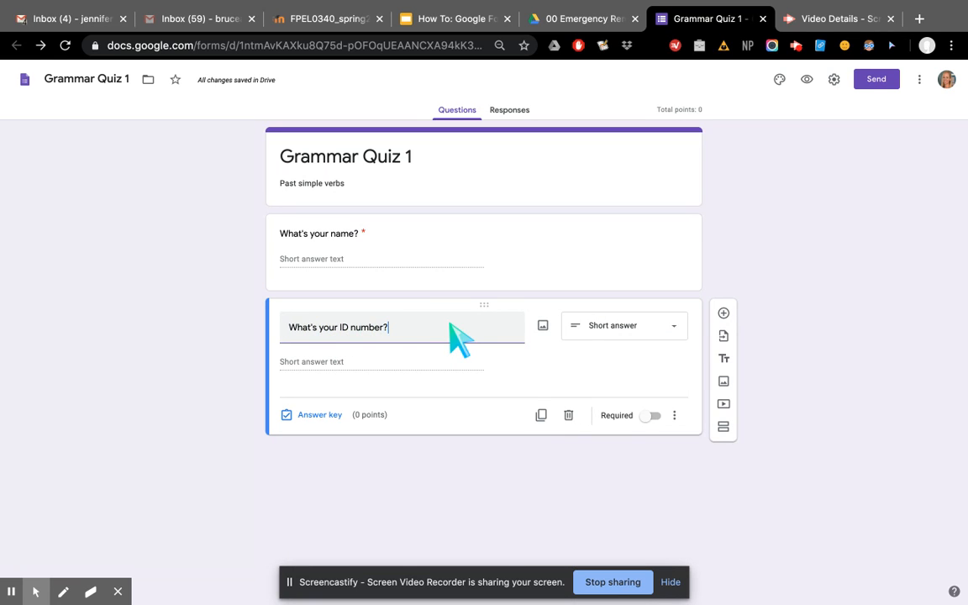
# Make the ID number question required and remove its response validation, then check its answer key
pyautogui.click(654, 480)
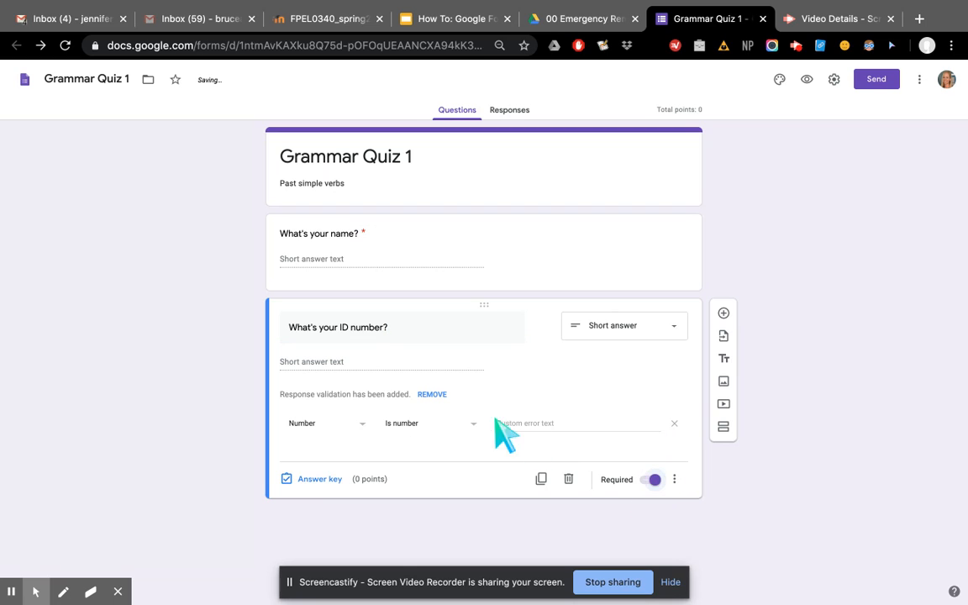
pyautogui.click(432, 395)
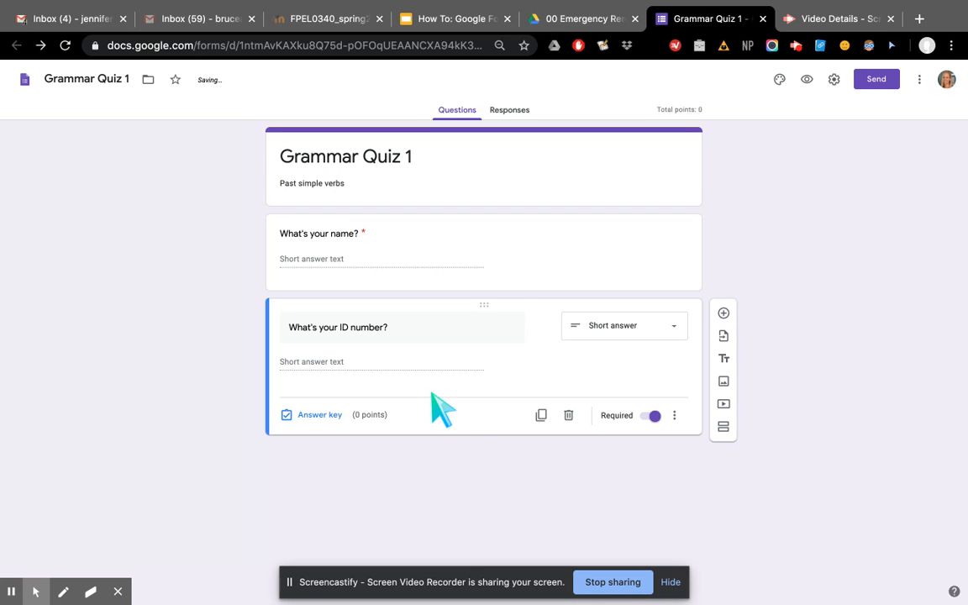
pyautogui.click(319, 415)
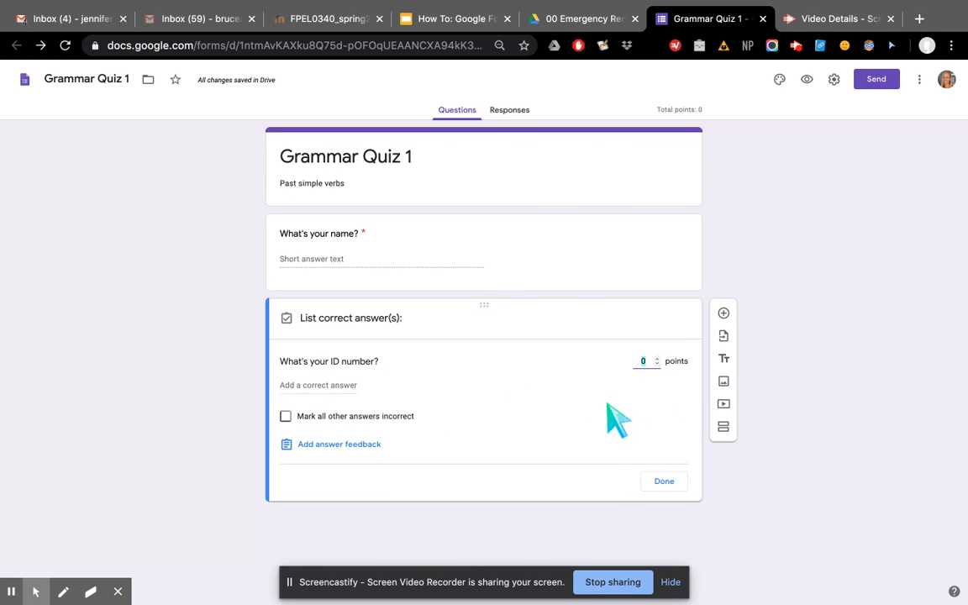
pyautogui.click(664, 481)
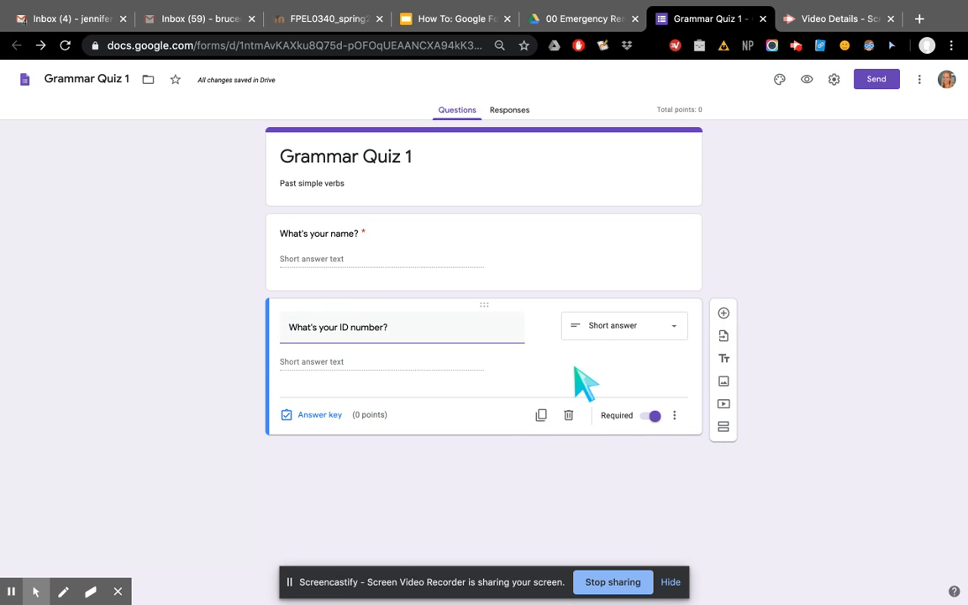
# Add a third question reading "What's your section?" and set its type to Dropdown
pyautogui.click(724, 313)
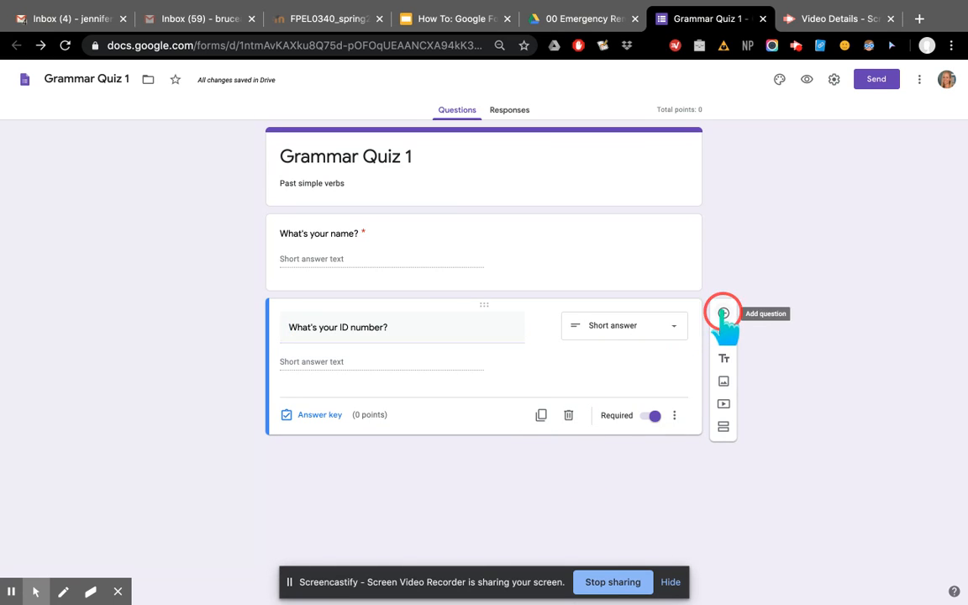
pyautogui.click(495, 411)
pyautogui.write("What's your se")
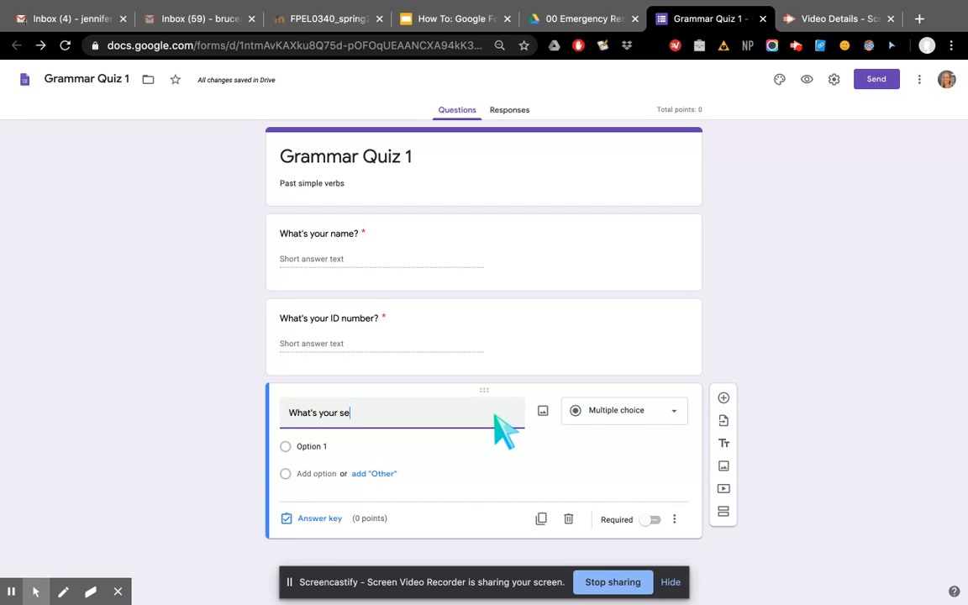
pyautogui.click(678, 410)
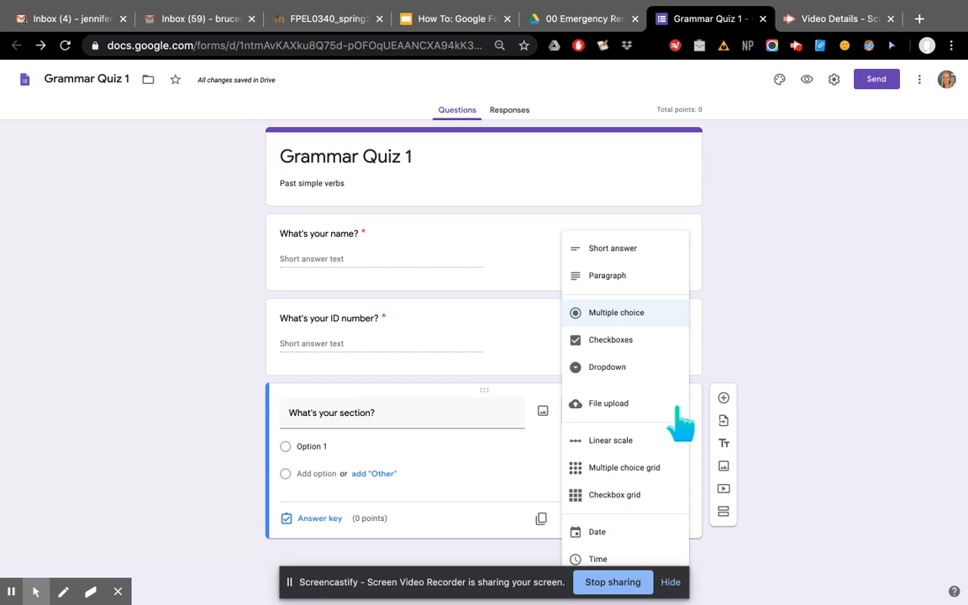
pyautogui.click(623, 367)
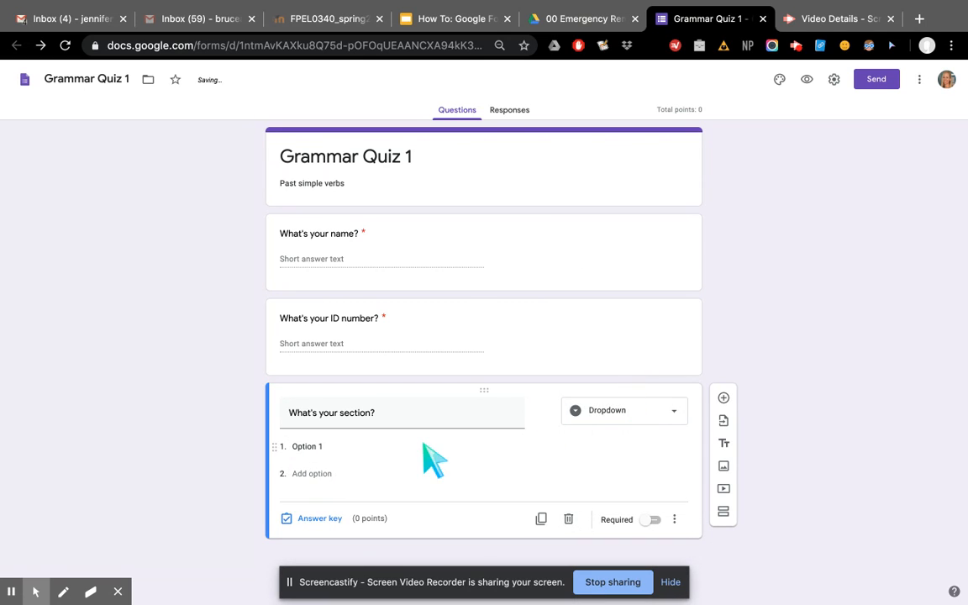
# Fill the section dropdown with the four options 10, 20, 30 and 40
pyautogui.click(313, 447)
pyautogui.write('0')
pyautogui.press('BackSpace')
pyautogui.write('10')
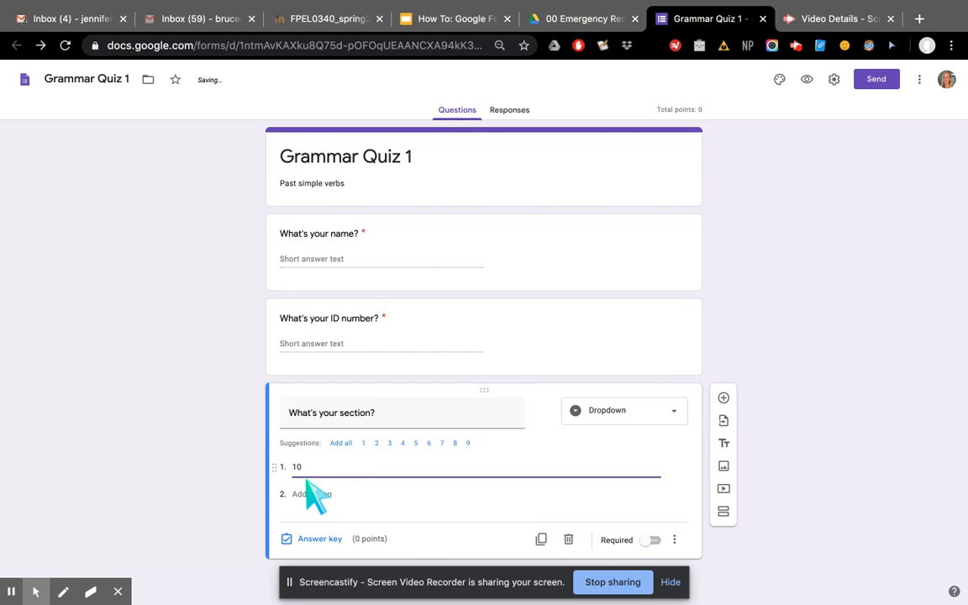
pyautogui.click(318, 494)
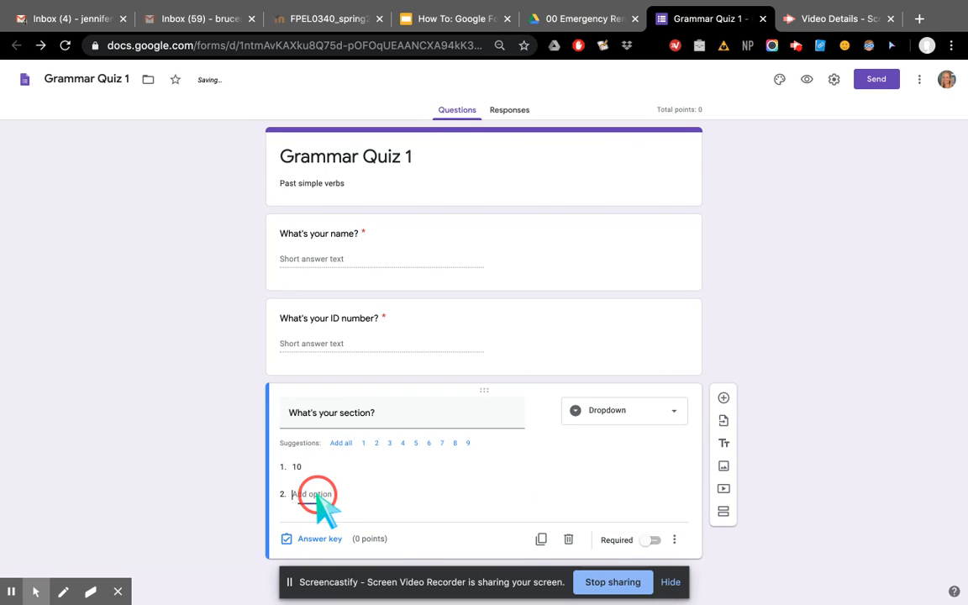
pyautogui.write('20')
pyautogui.click(319, 522)
pyautogui.write('2')
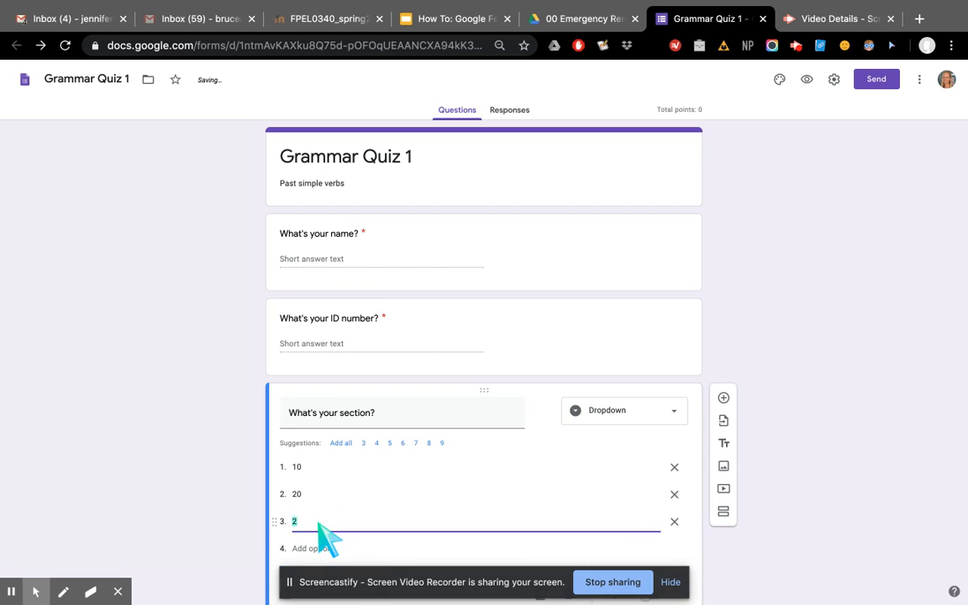
pyautogui.write('0')
pyautogui.click(309, 548)
pyautogui.write('30')
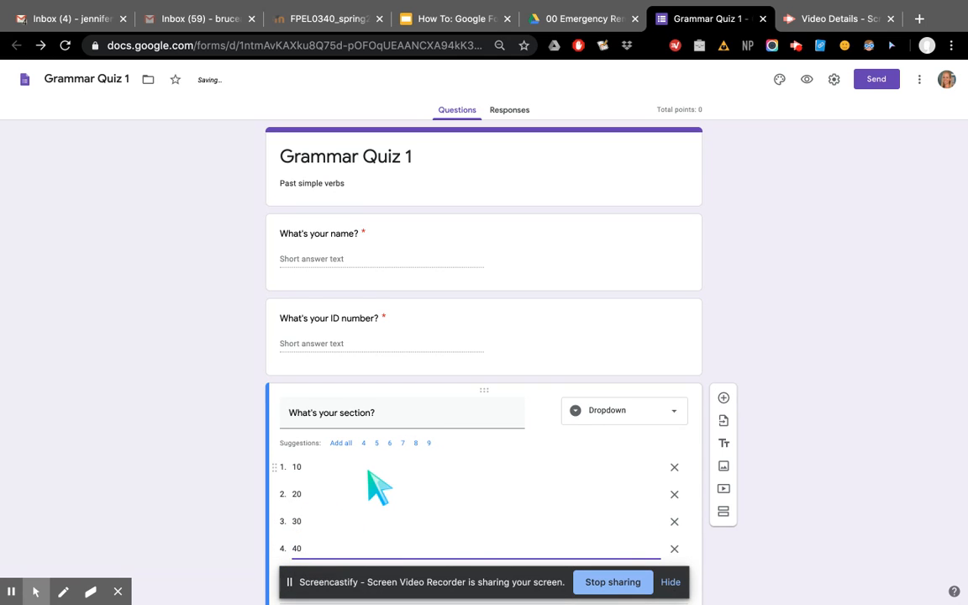
# Make the section question required and check its answer key
pyautogui.scroll(-1, 376, 486)
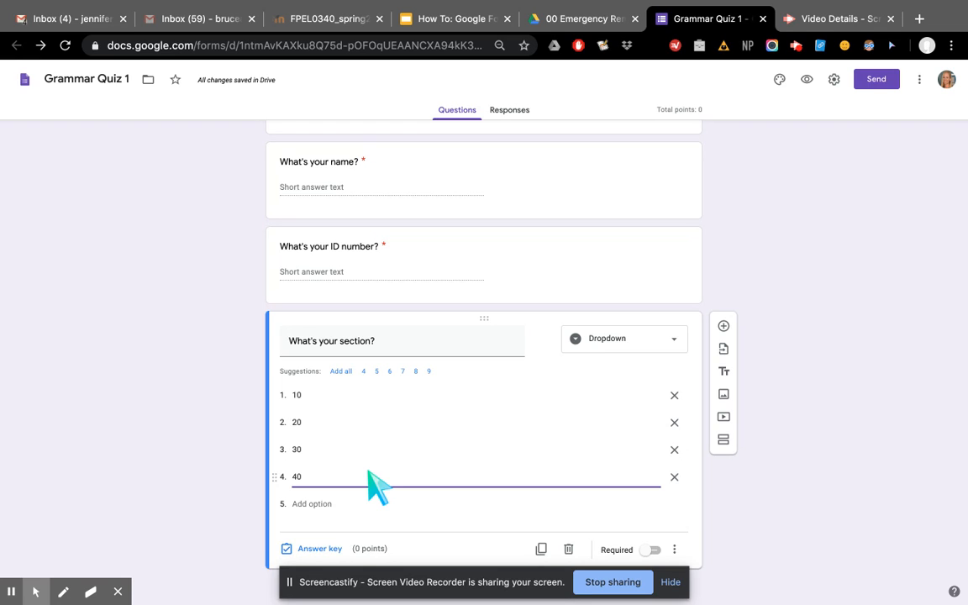
pyautogui.click(654, 550)
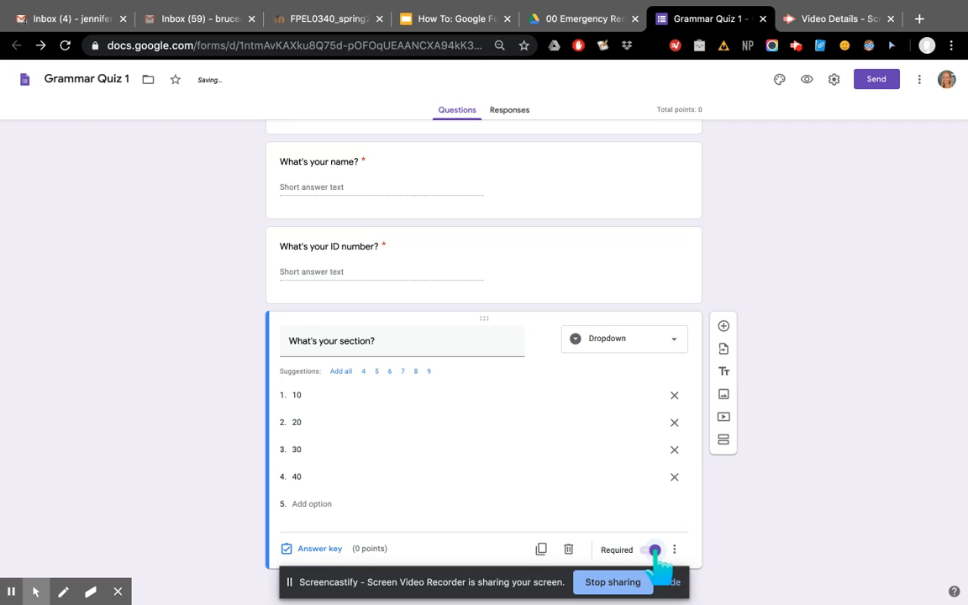
pyautogui.click(316, 548)
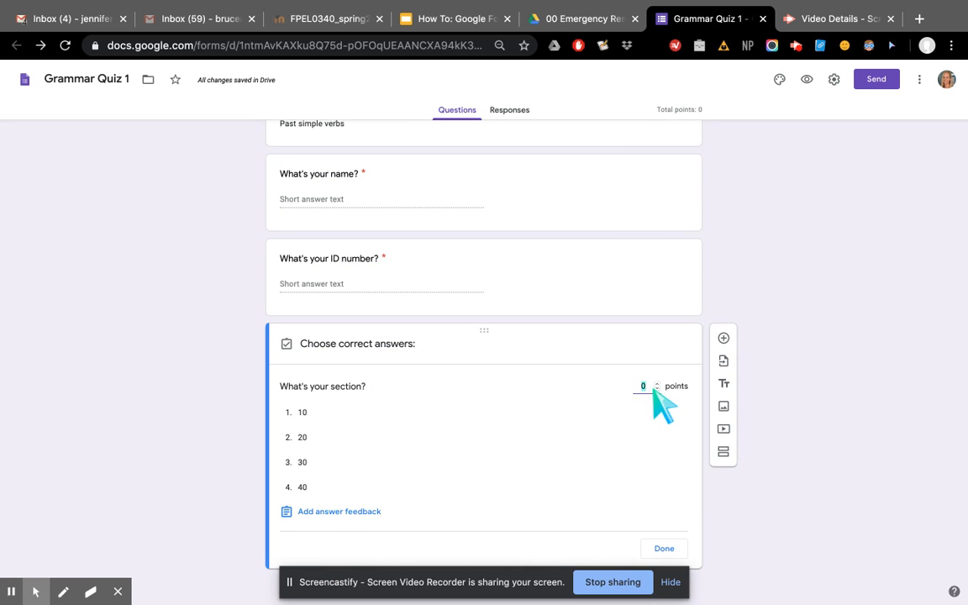
pyautogui.click(663, 549)
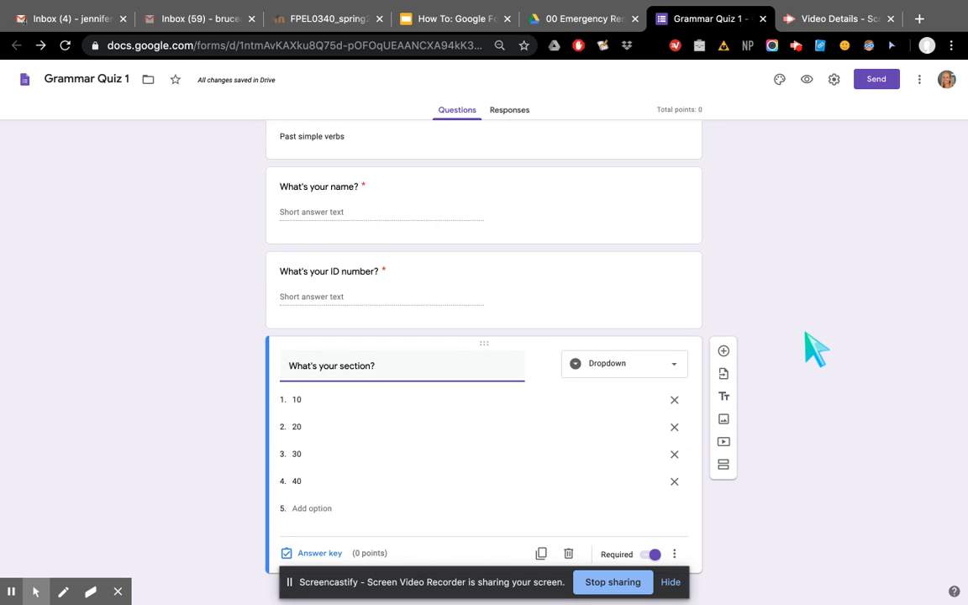
# Add a new section titled "Past simple forms" after the section question, with one blank question in it
pyautogui.click(724, 465)
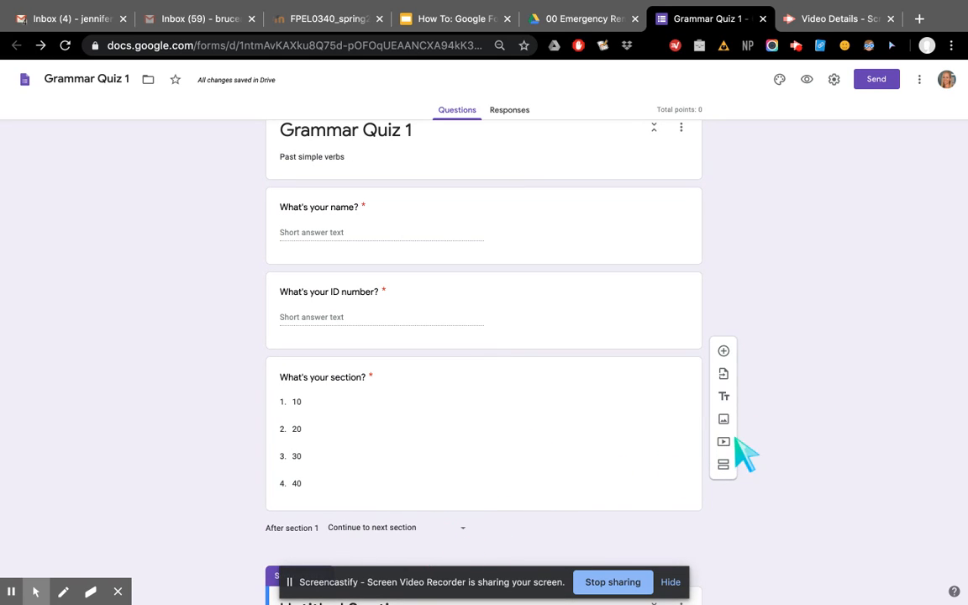
pyautogui.click(724, 352)
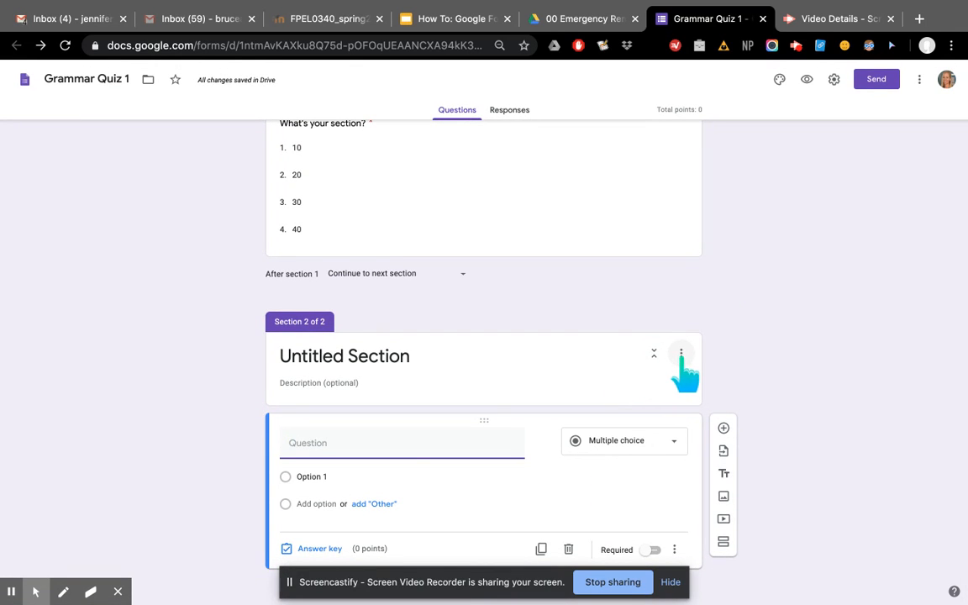
pyautogui.click(387, 360)
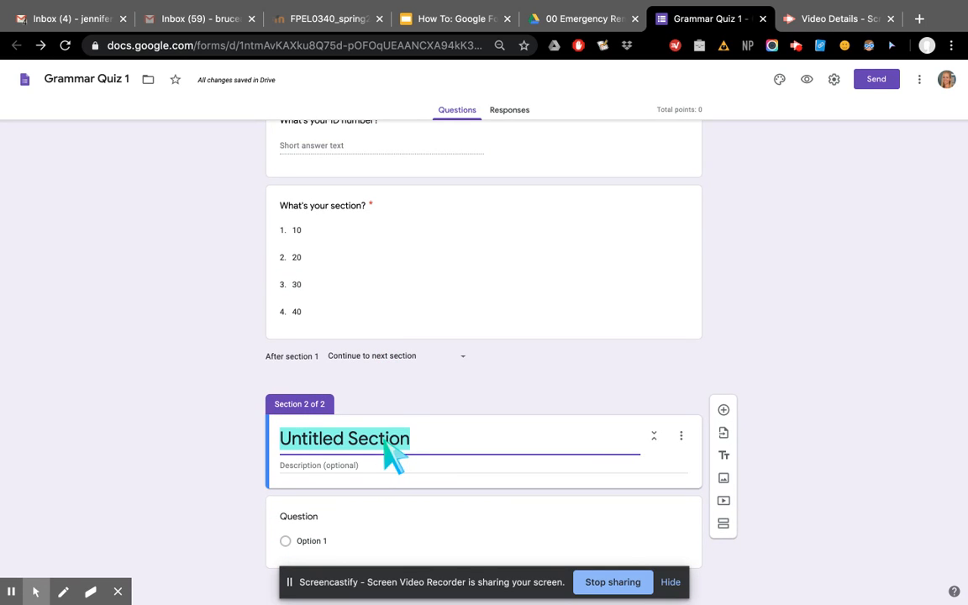
pyautogui.write('Past simple forms')
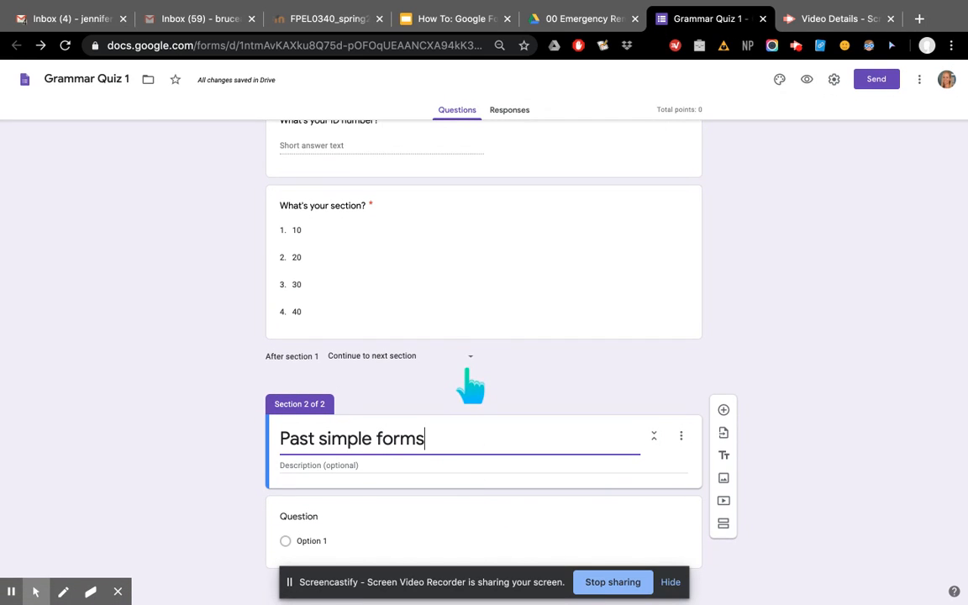
# Write the multiple-choice question "What is the past simple of "go"?" with the options goed, want and went
pyautogui.click(426, 521)
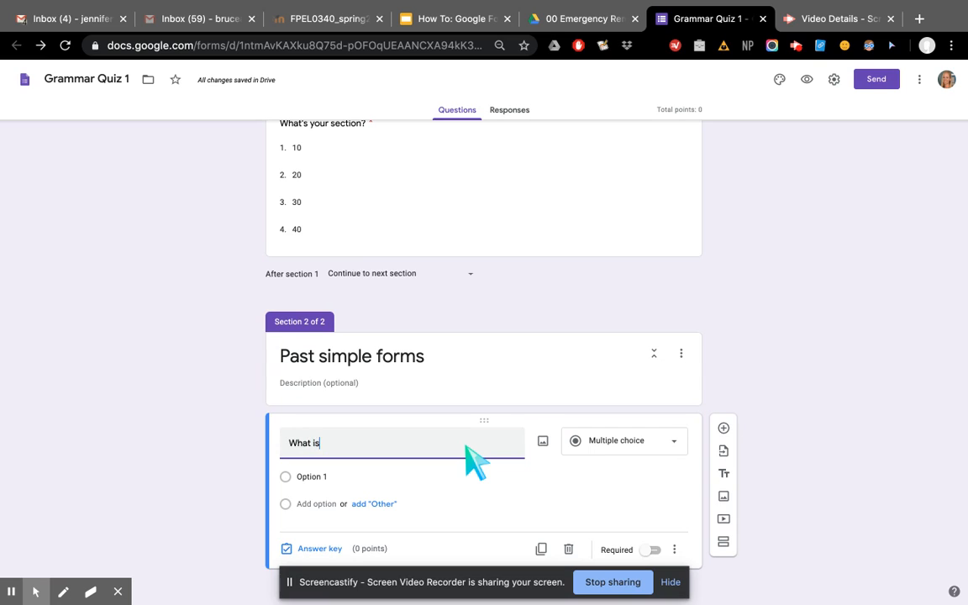
pyautogui.write('What is the past simple o')
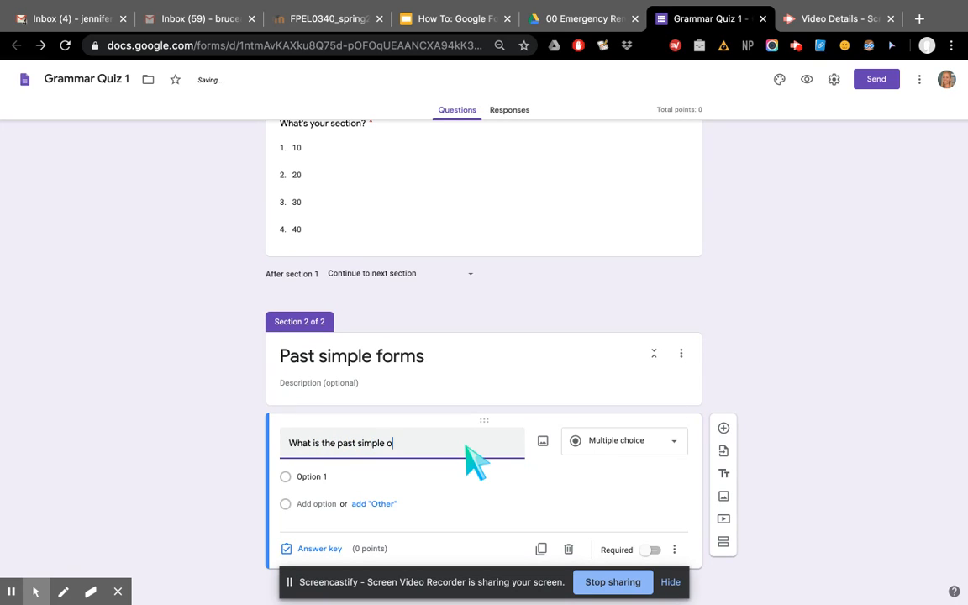
pyautogui.write('f "go"?')
pyautogui.click(309, 478)
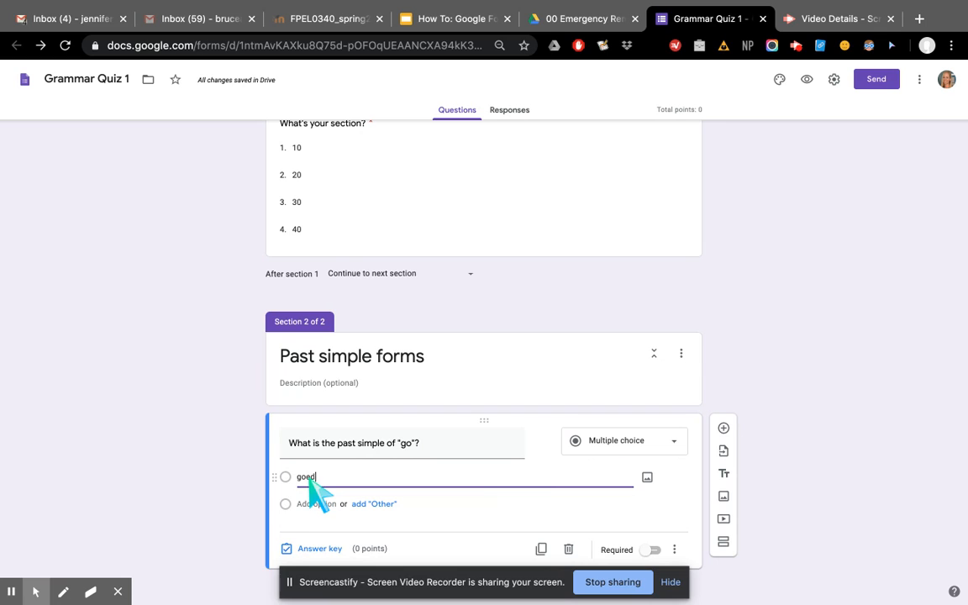
pyautogui.click(306, 504)
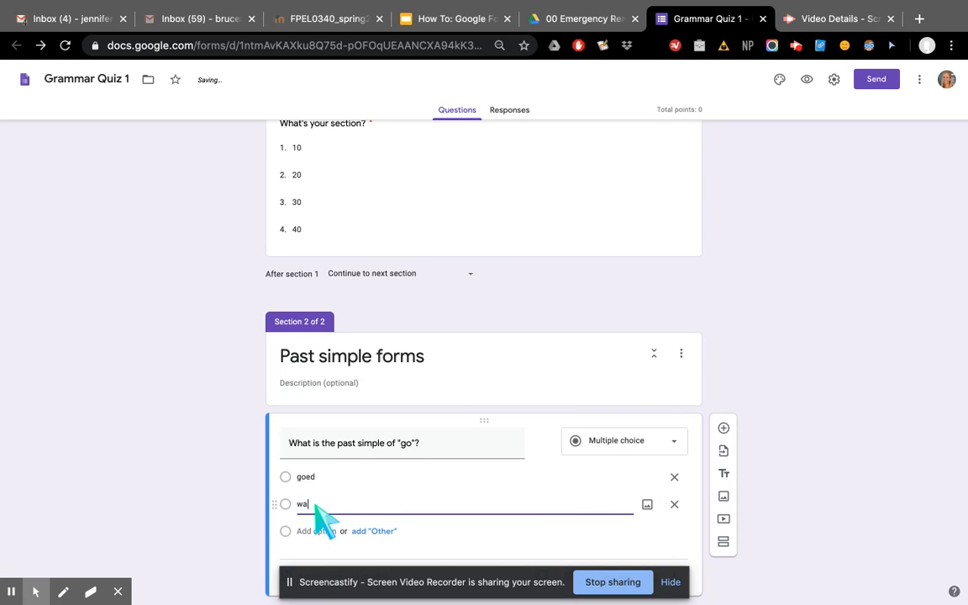
pyautogui.scroll(-1, 316, 509)
pyautogui.click(318, 515)
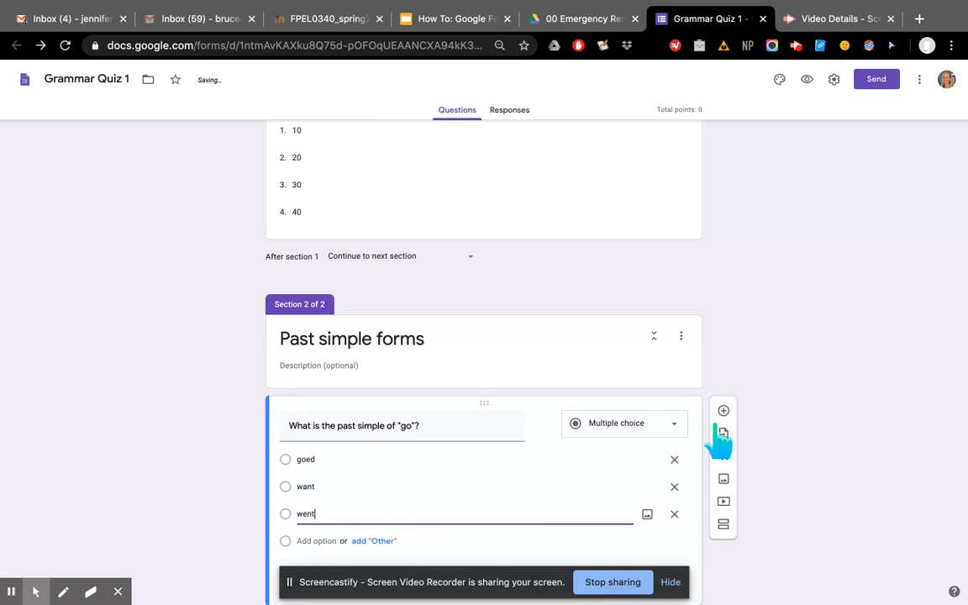
# Make the "go" question required and shuffle its option order
pyautogui.scroll(-1, 804, 412)
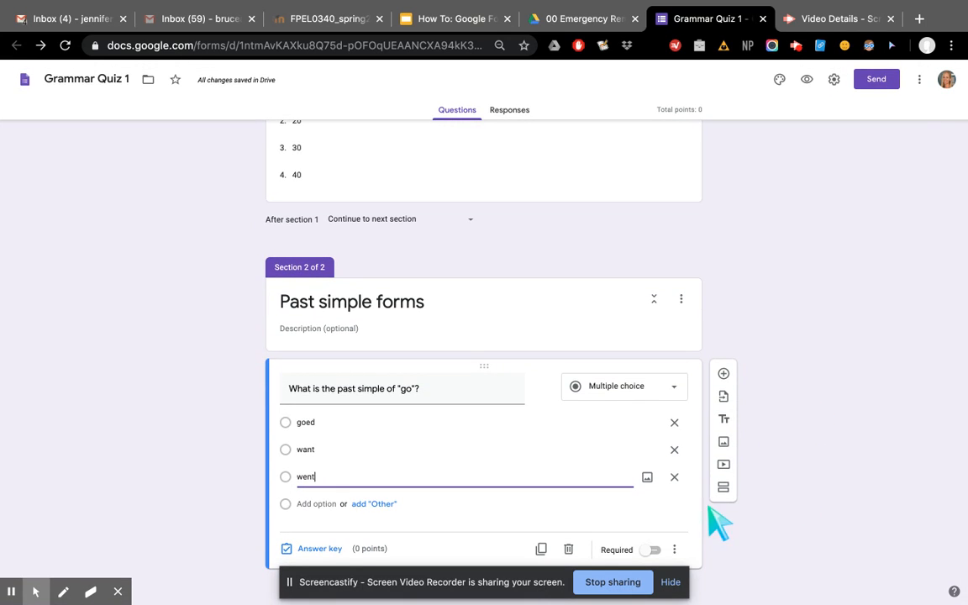
pyautogui.click(655, 550)
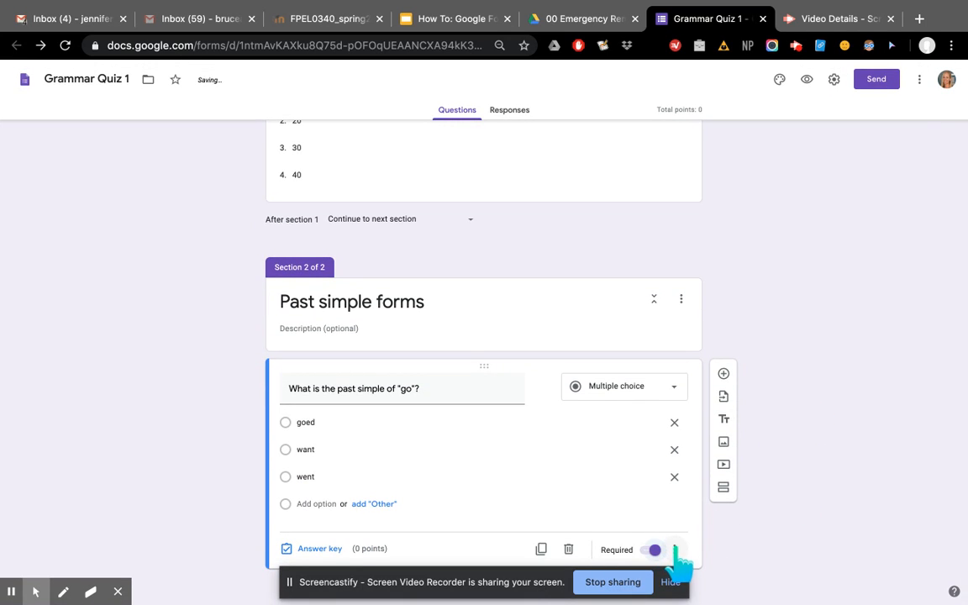
pyautogui.click(677, 550)
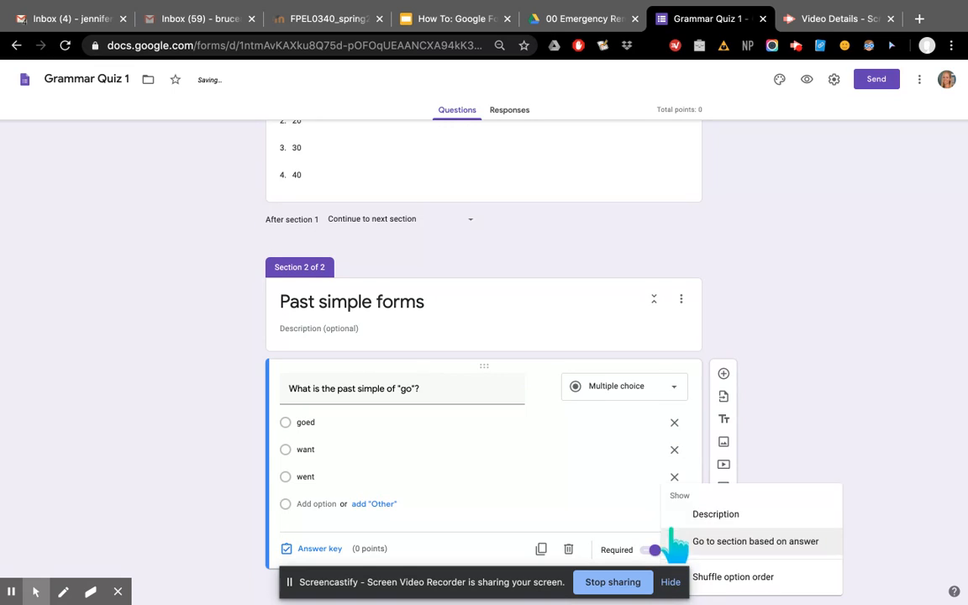
pyautogui.click(757, 575)
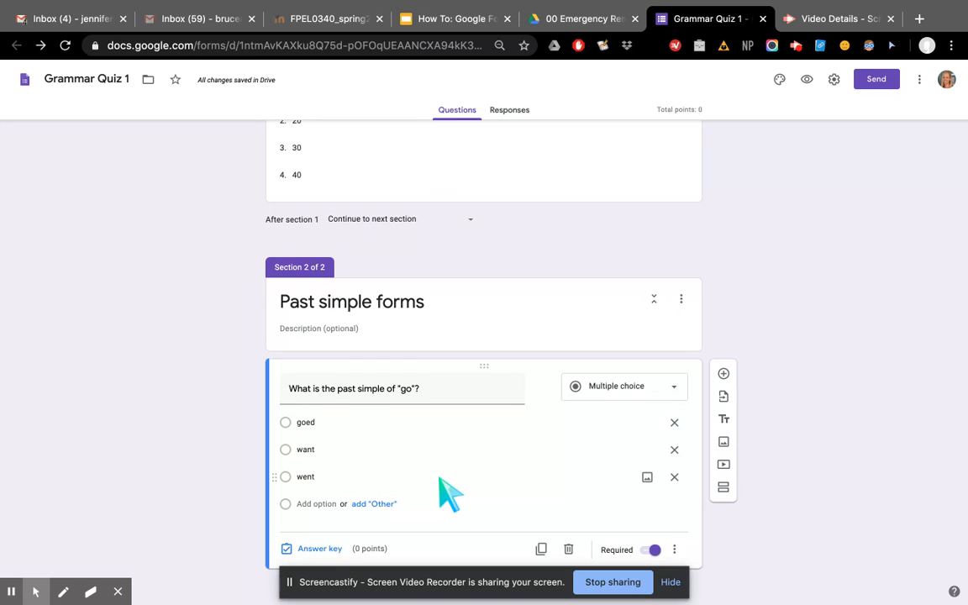
# Give the "go" question 1 point in its answer key, with feedback "Sorry!" for incorrect answers and "Great job!" for correct answers
pyautogui.click(313, 548)
pyautogui.click(656, 422)
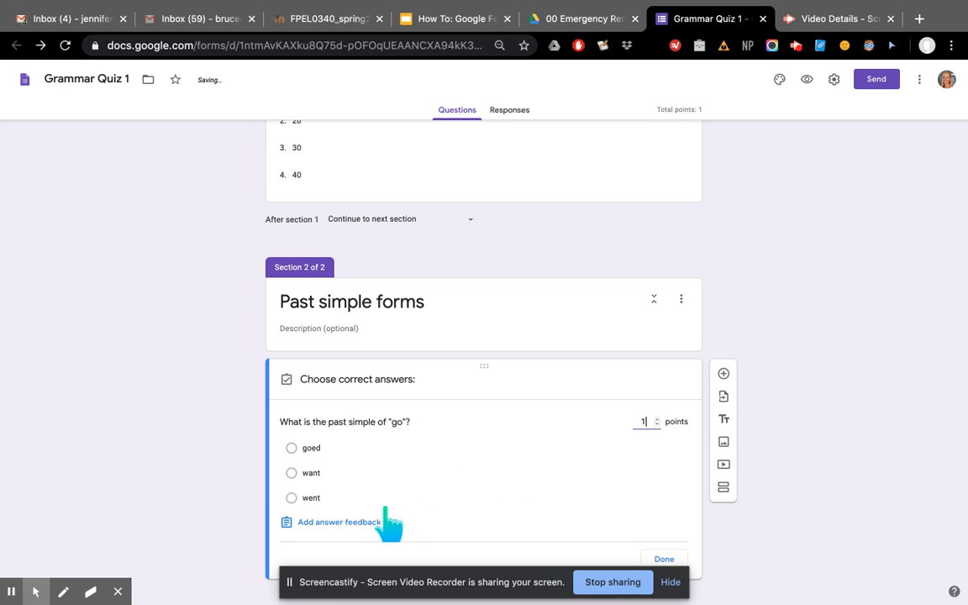
pyautogui.scroll(-1, 483, 454)
pyautogui.click(352, 515)
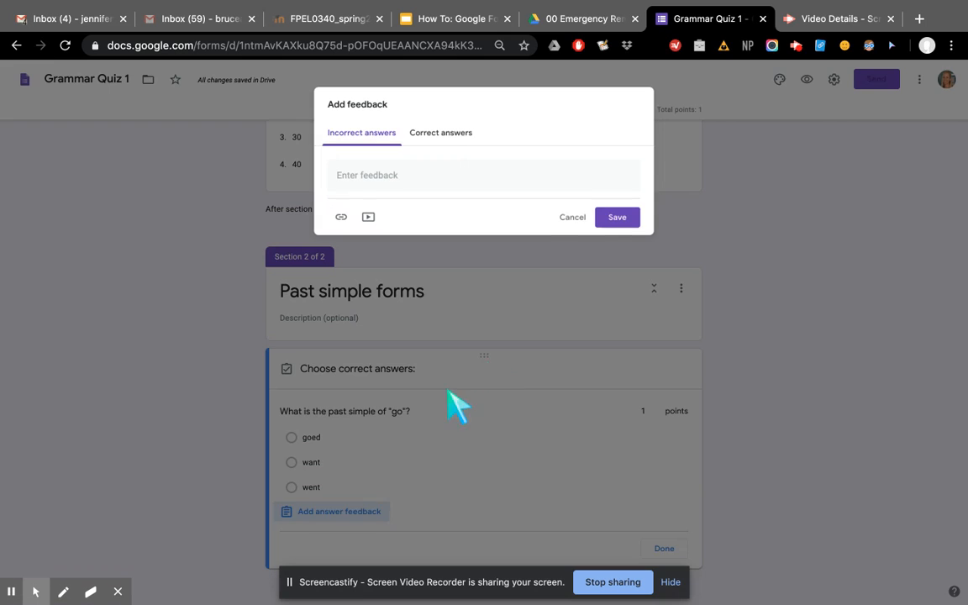
pyautogui.click(386, 174)
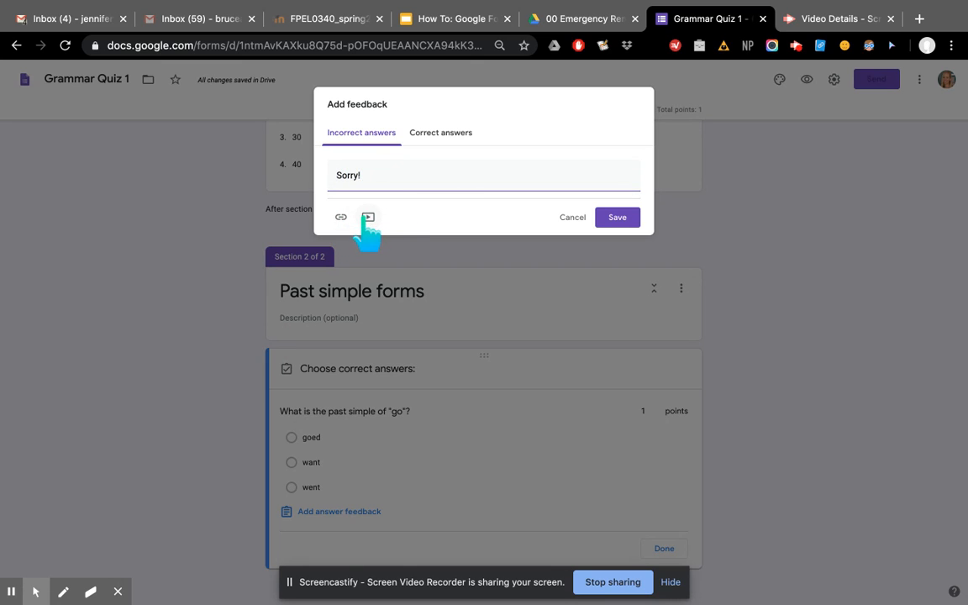
pyautogui.click(446, 137)
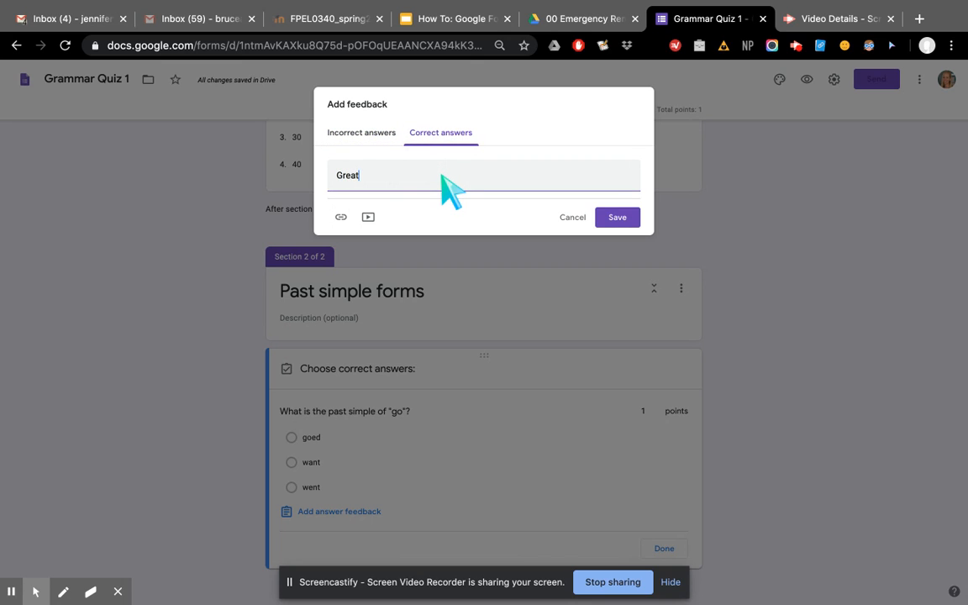
pyautogui.write('Great job!')
pyautogui.click(616, 219)
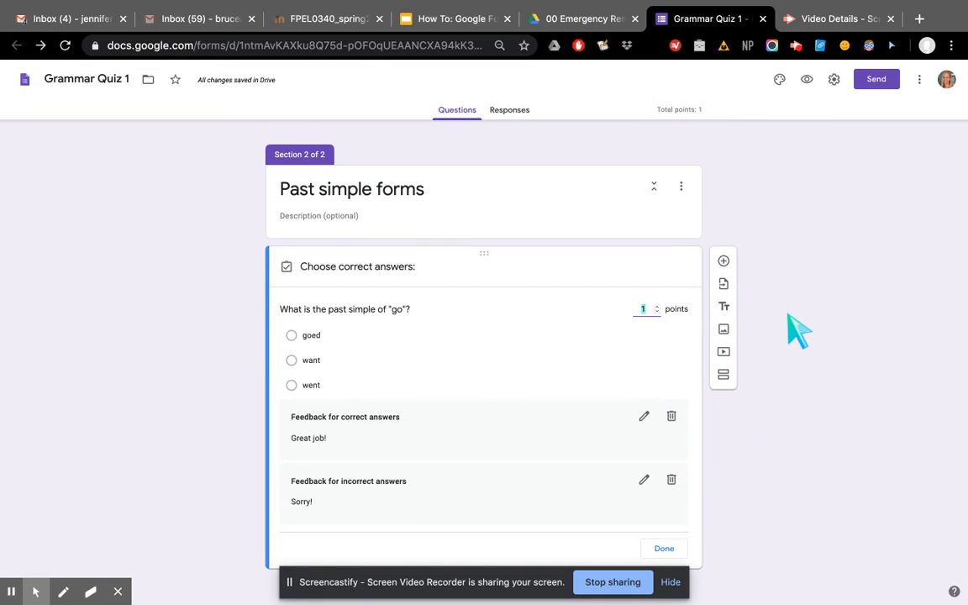
# Add a required short-answer question reading "What is the past simple of "do"?" below the "go" question
pyautogui.click(724, 261)
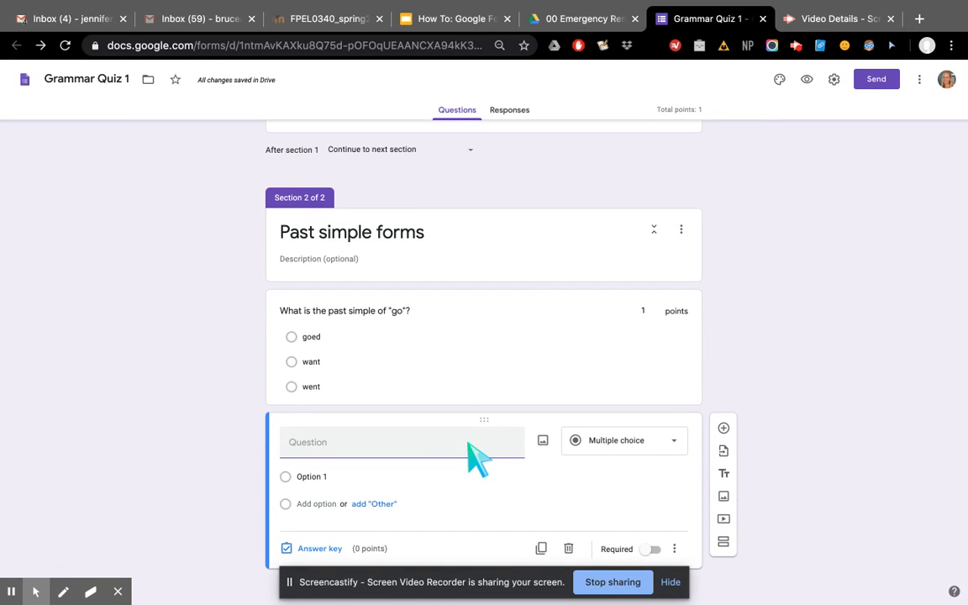
pyautogui.click(672, 440)
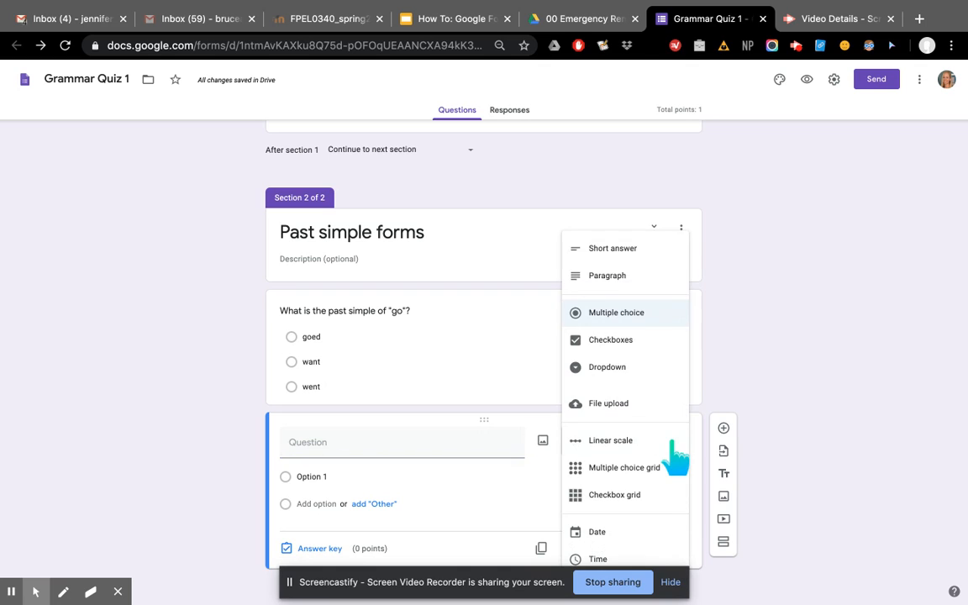
pyautogui.click(654, 247)
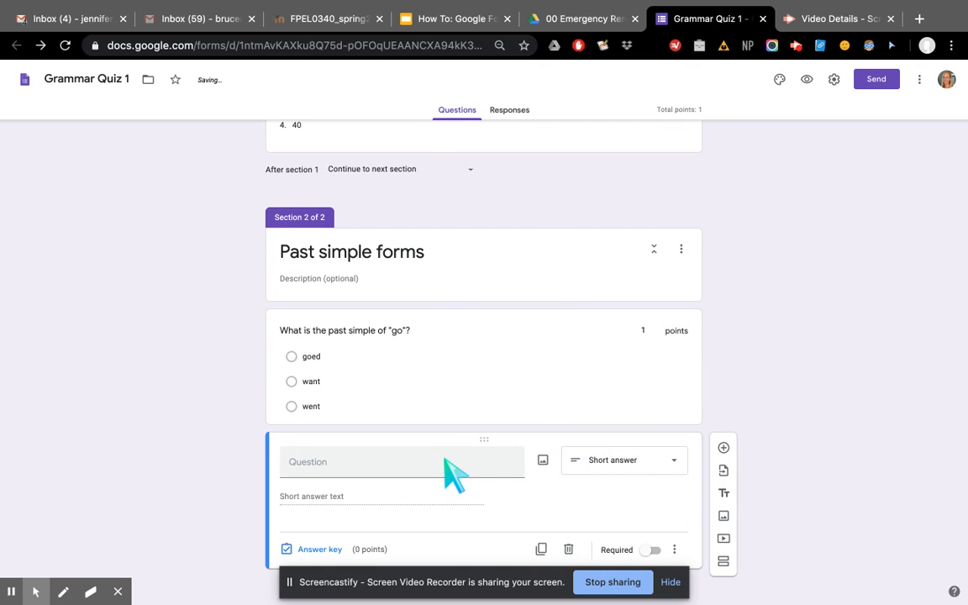
pyautogui.click(444, 470)
pyautogui.write('What is te')
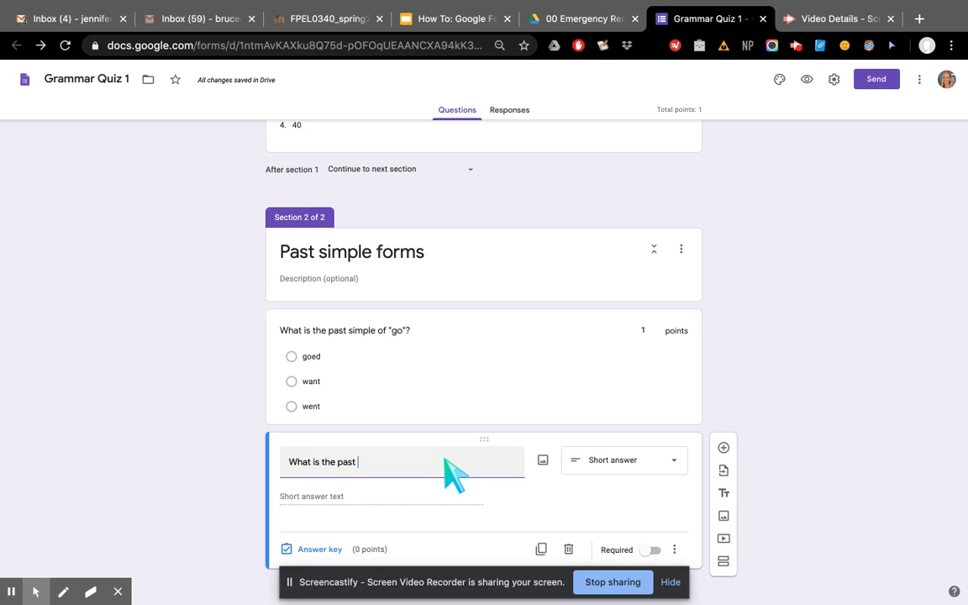
pyautogui.write('of')
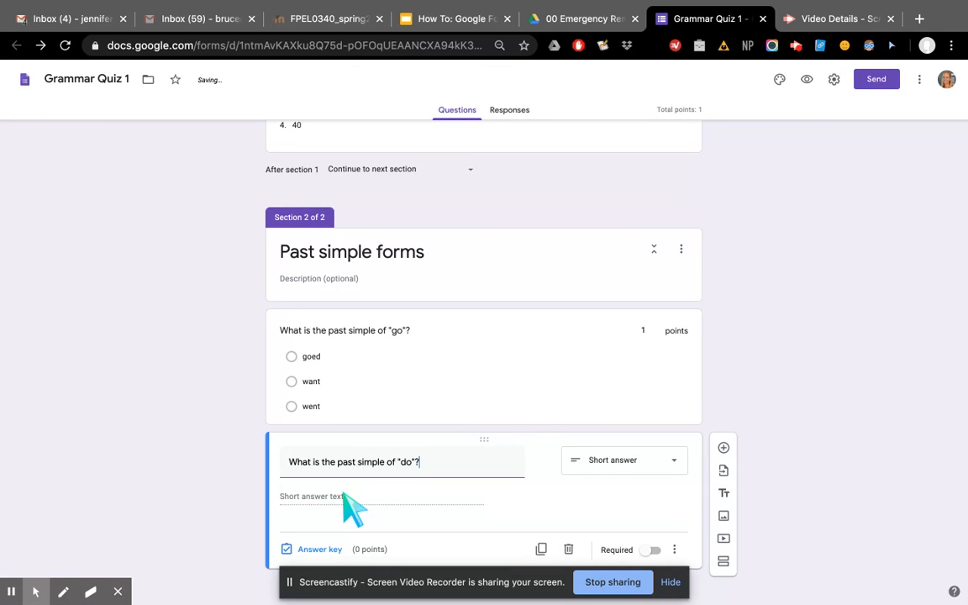
pyautogui.click(653, 551)
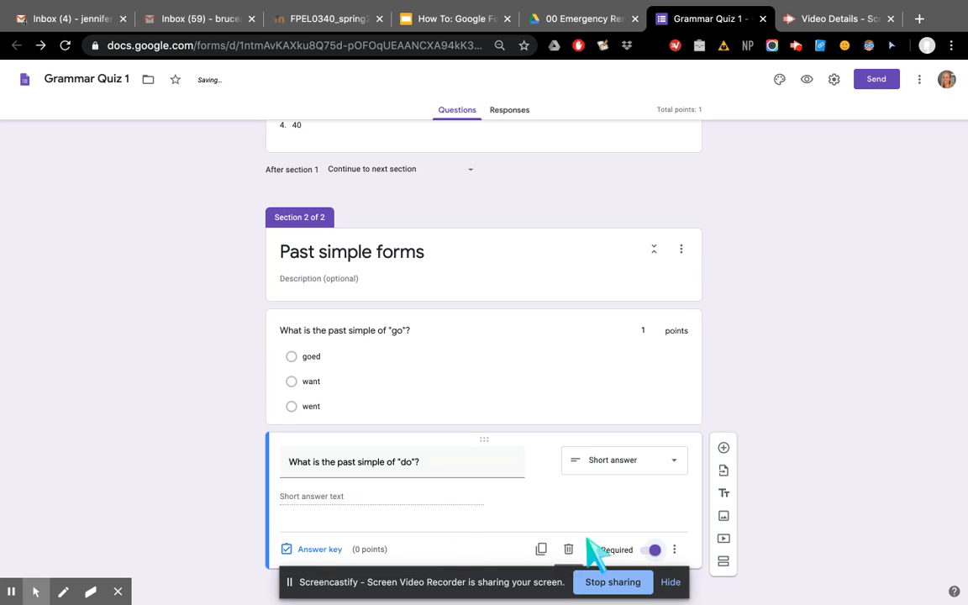
# Set the "do" question's answer key to 1 point, accept "did" and "Did", and mark all other answers incorrect
pyautogui.click(318, 551)
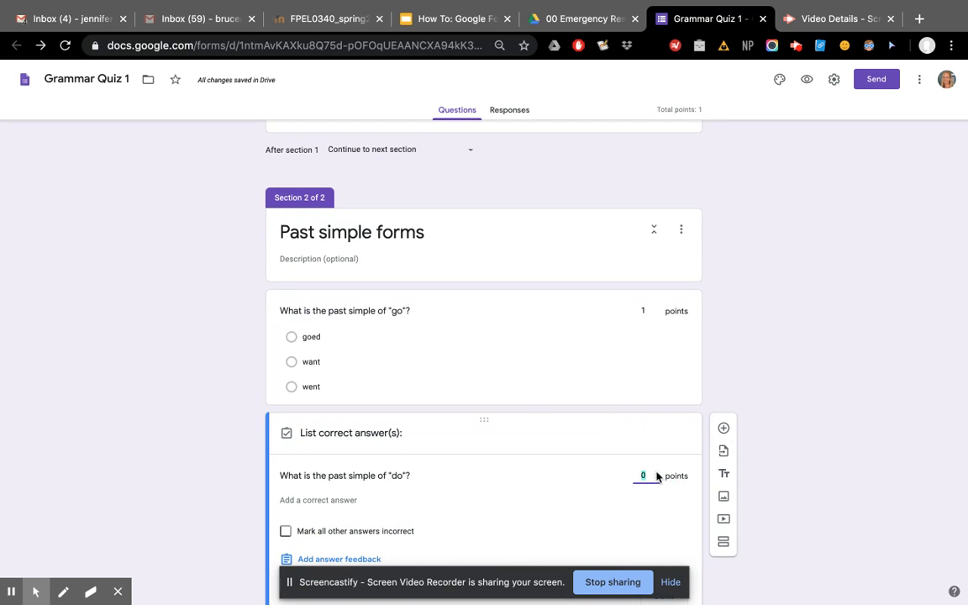
pyautogui.write('1')
pyautogui.click(322, 500)
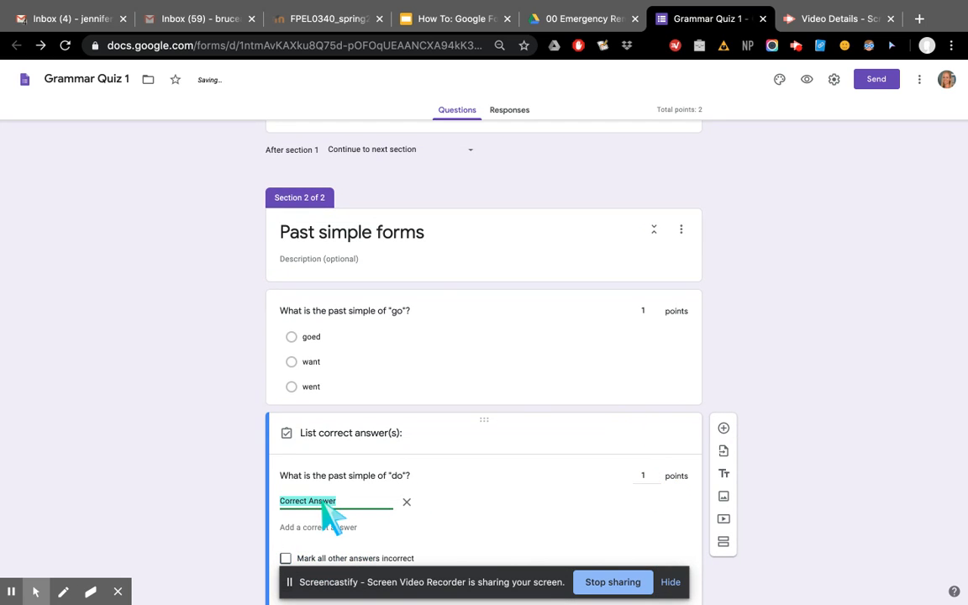
pyautogui.write('did')
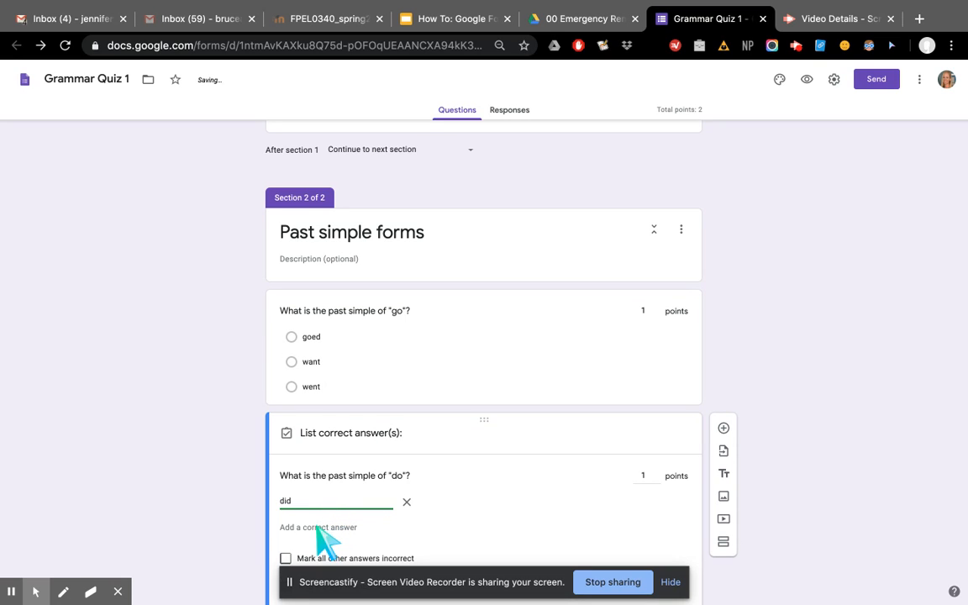
pyautogui.click(326, 528)
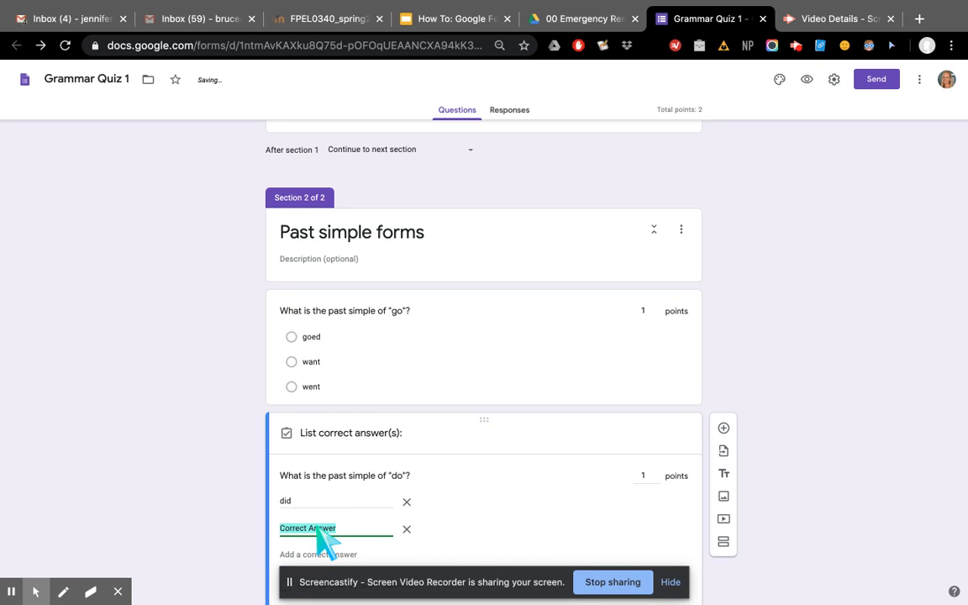
pyautogui.write('Did')
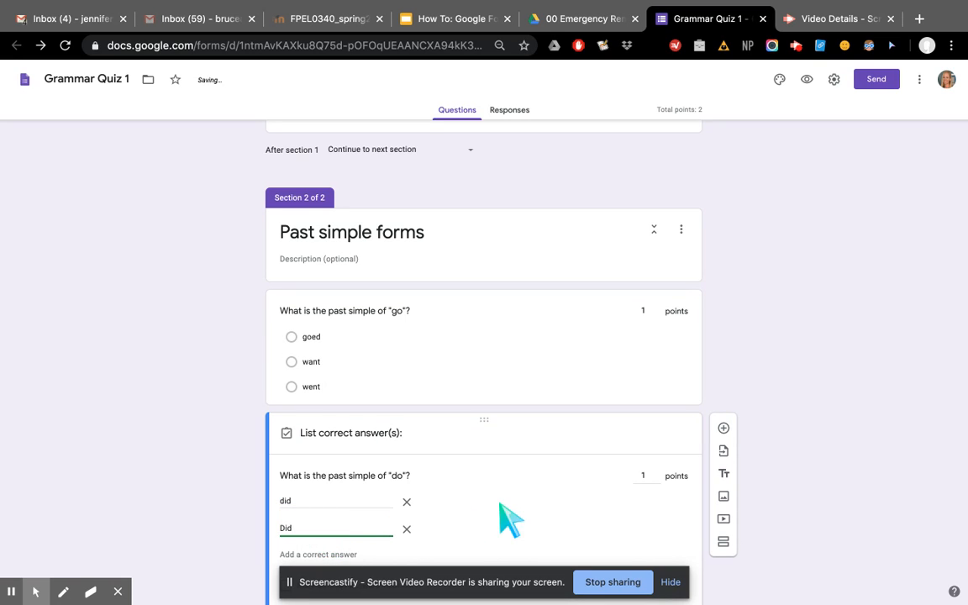
pyautogui.scroll(-3, 511, 517)
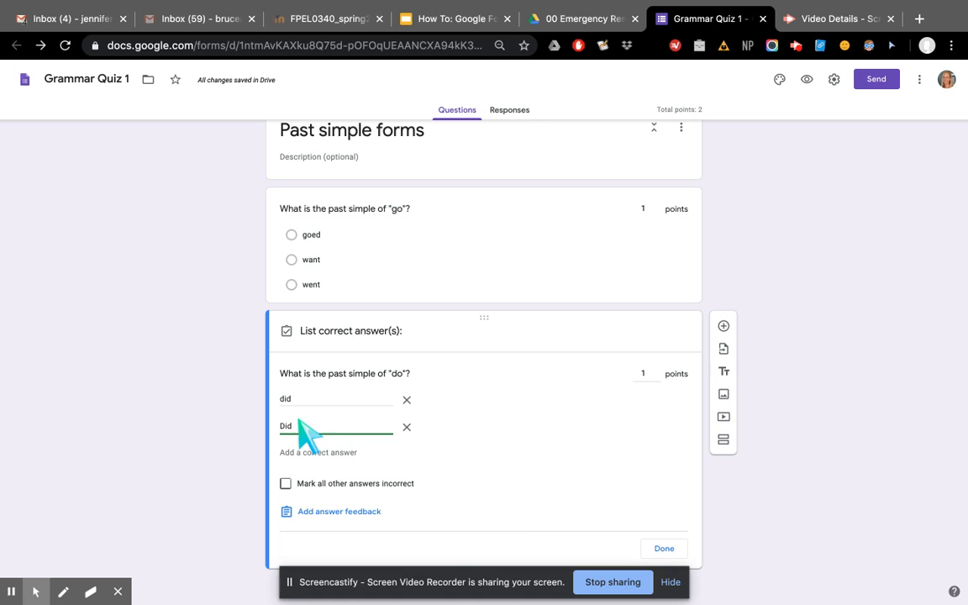
pyautogui.click(286, 484)
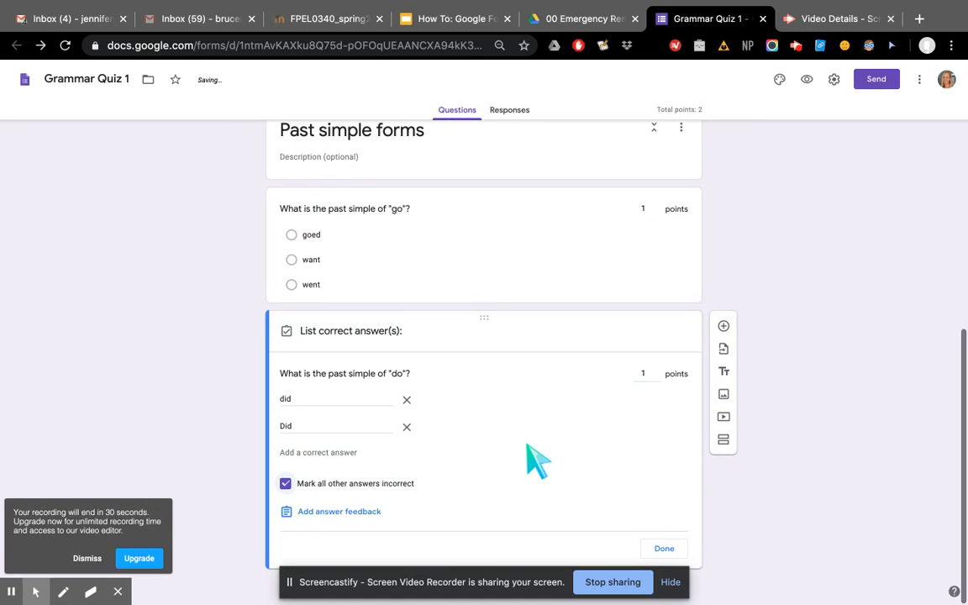
pyautogui.click(664, 549)
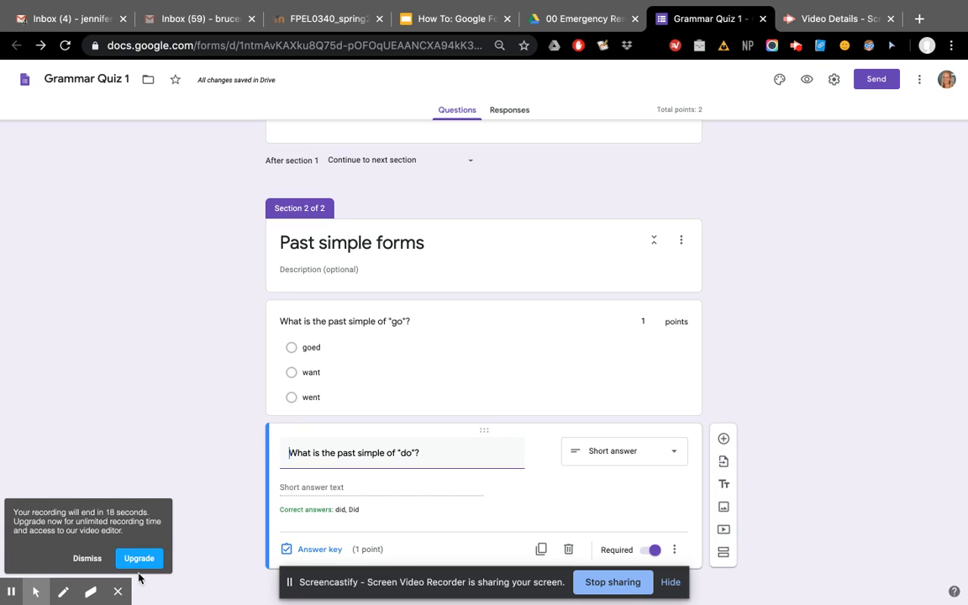
pyautogui.click(118, 592)
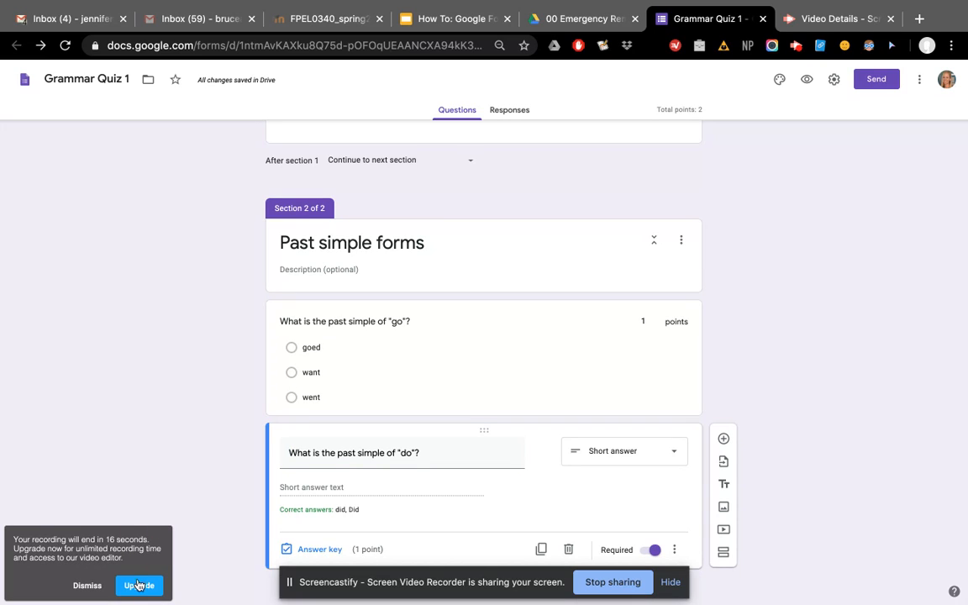